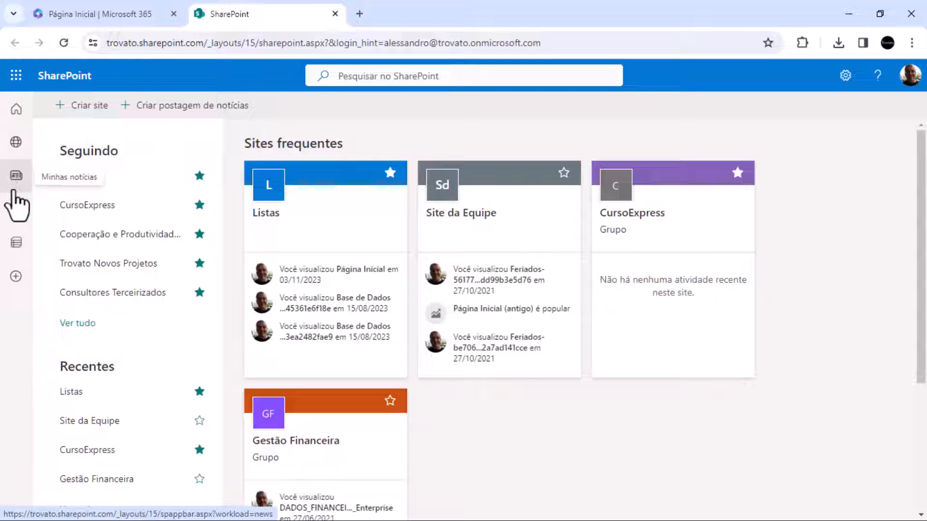
# Start a blank list from SharePoint's creation options and name it lst_Produtos
pyautogui.click(16, 278)
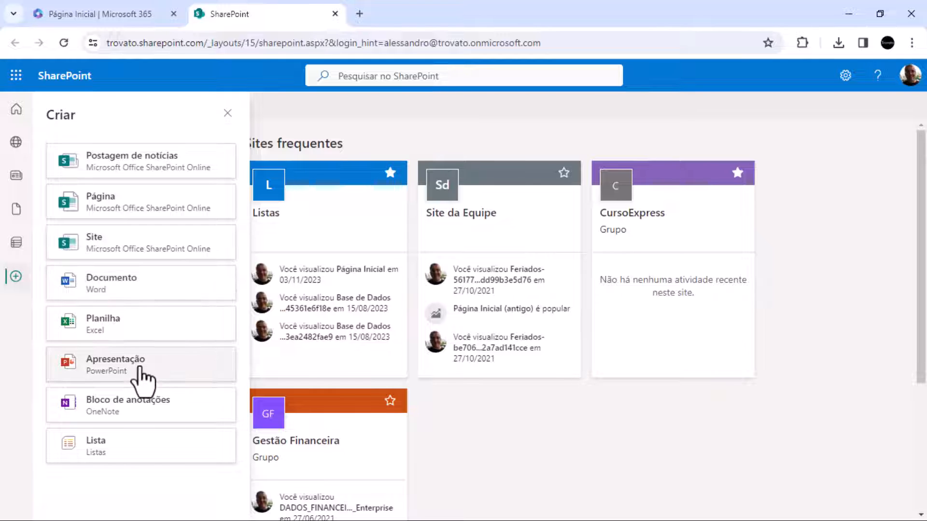
pyautogui.click(109, 467)
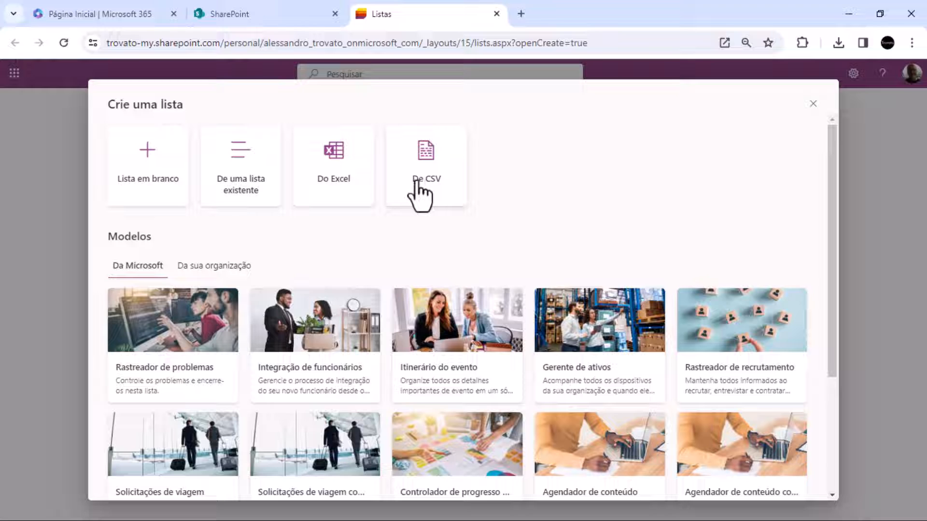
pyautogui.click(141, 160)
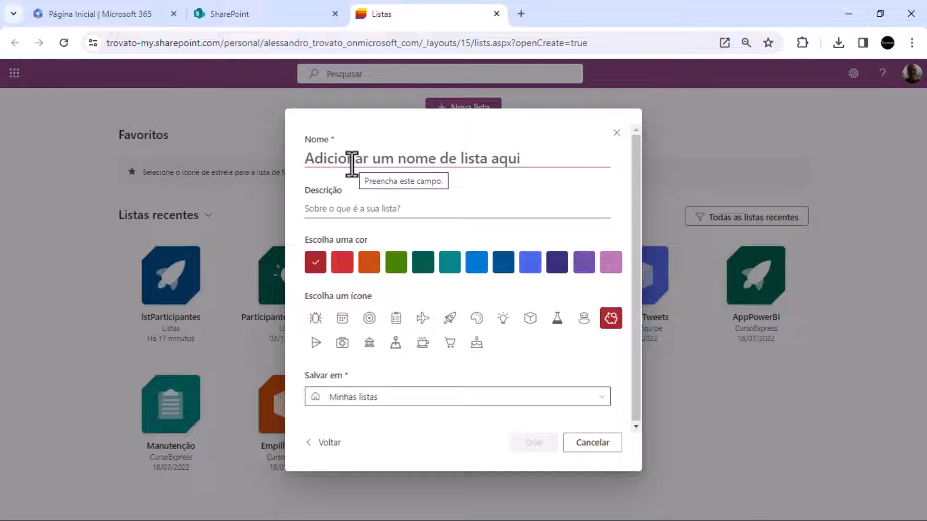
pyautogui.write('tbProdutos')
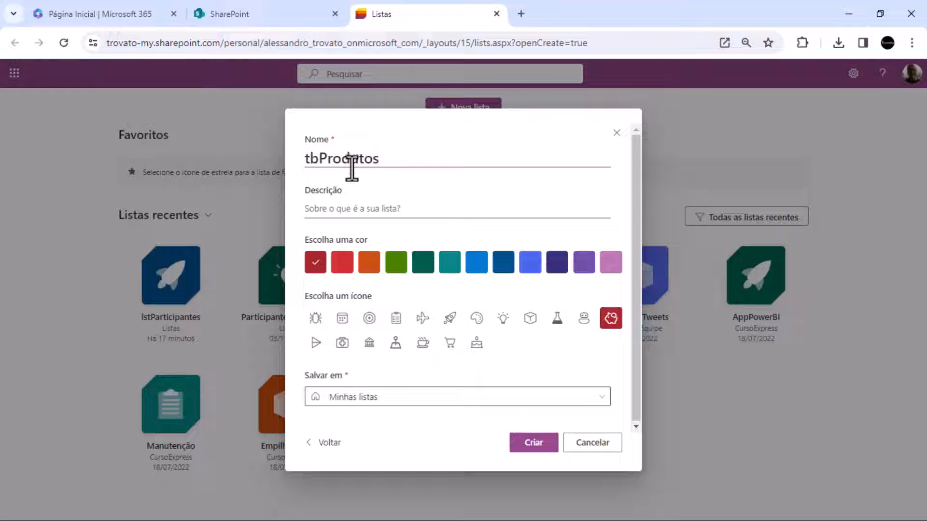
pyautogui.moveTo(318, 164); pyautogui.dragTo(295, 161)
pyautogui.write('lst_')
# Enter the list description "Lista de Produtos para o segundo aplicado do curso de Power Apps"
pyautogui.click(341, 204)
pyautogui.write('Lista de Produto')
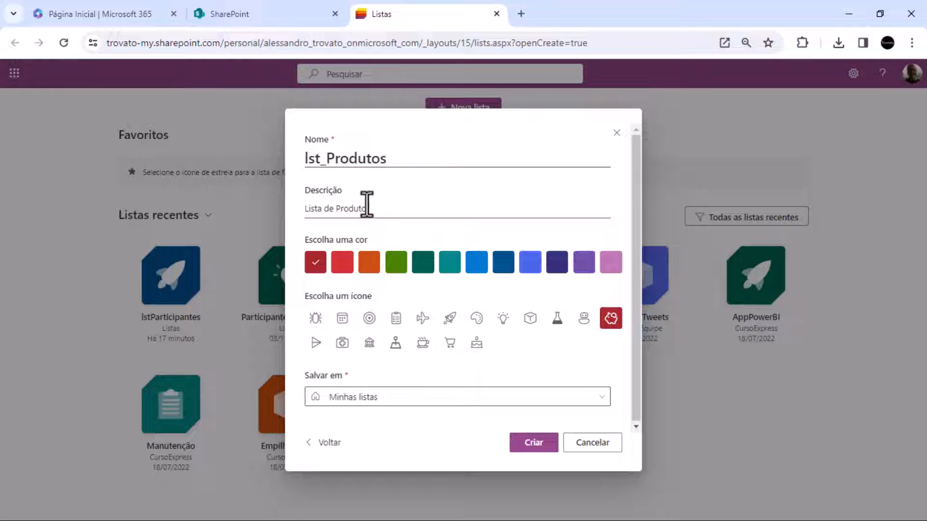
pyautogui.write('s para o segundo aplicado do cu')
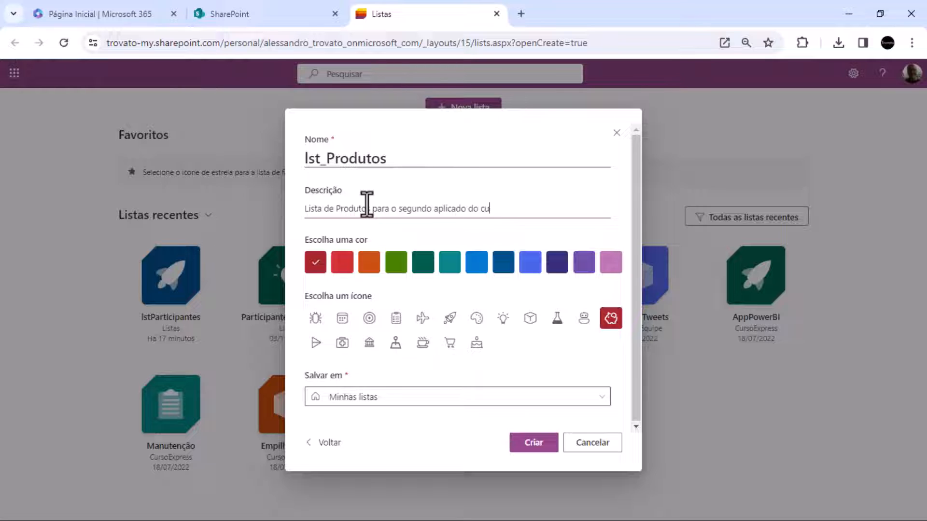
pyautogui.write('rso de Power Apps')
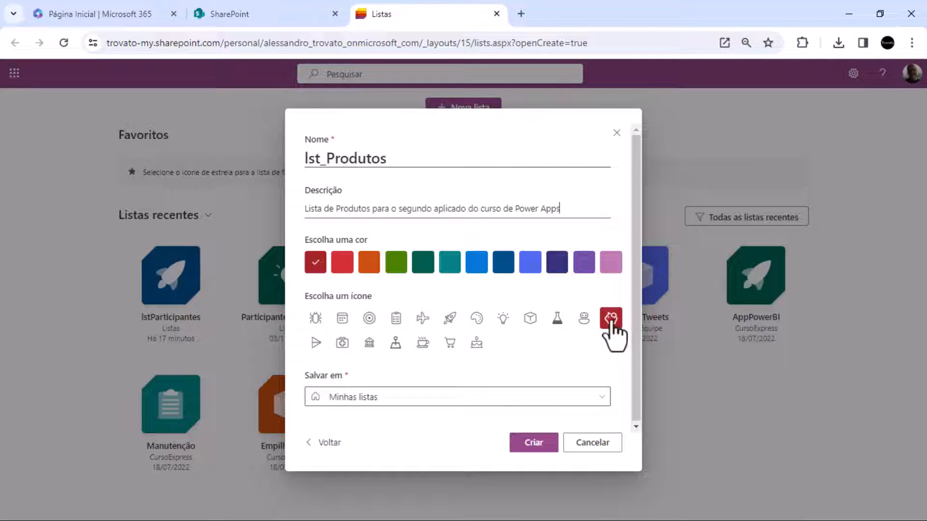
# Give the list the clipboard icon (Área de transferência) and create it in Minhas listas
pyautogui.click(399, 321)
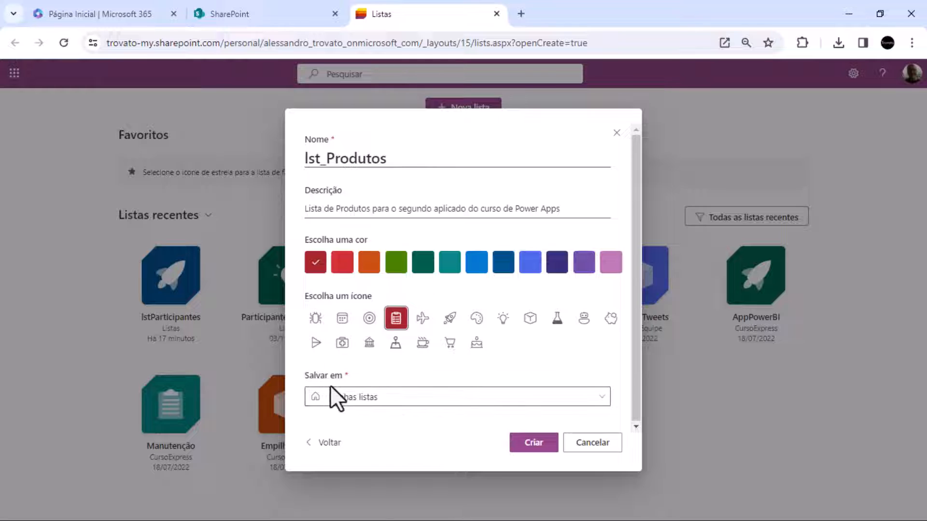
pyautogui.click(351, 399)
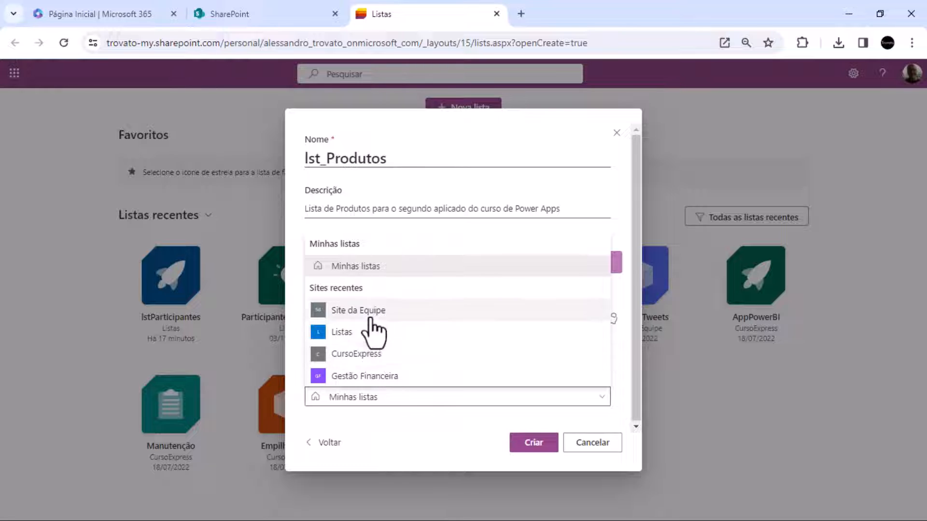
pyautogui.click(356, 267)
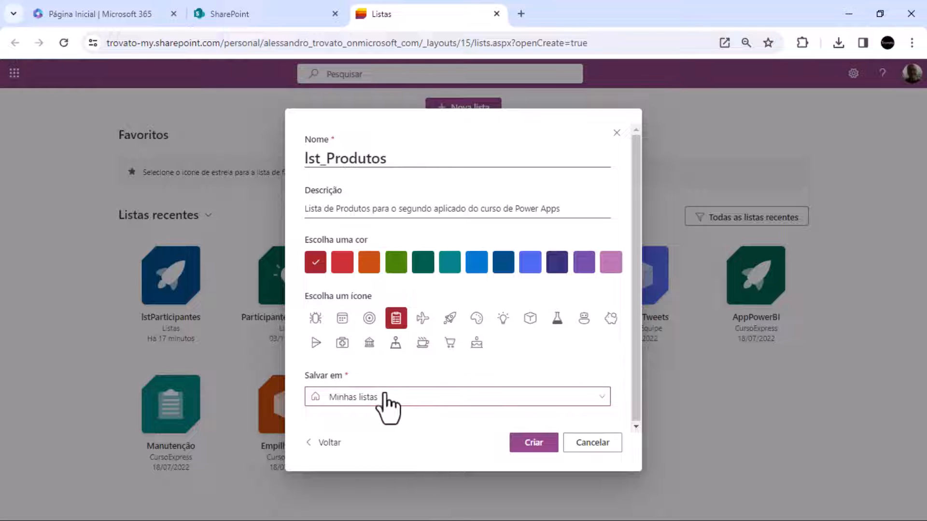
pyautogui.moveTo(304, 158); pyautogui.dragTo(393, 157)
pyautogui.click(341, 160)
pyautogui.click(546, 446)
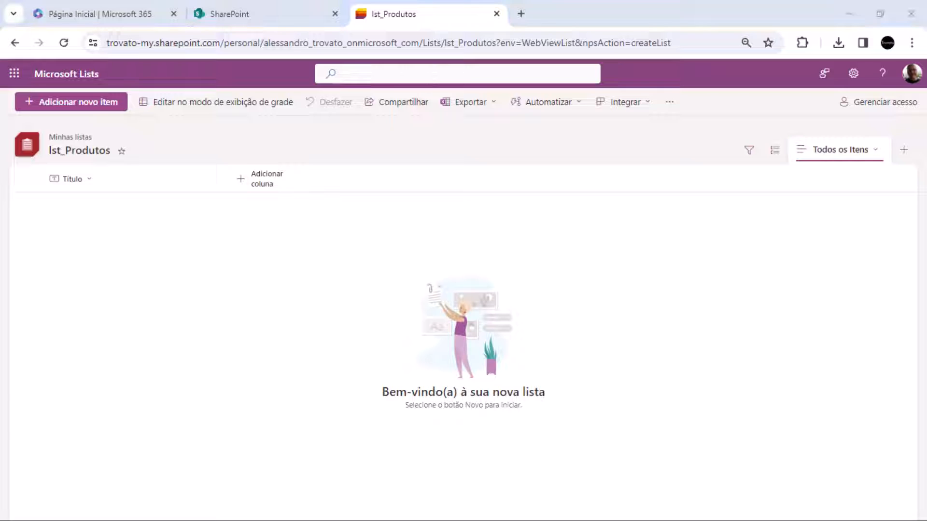
# Start a new column of type Número in the list and name it ID_PRODUTO
pyautogui.click(269, 180)
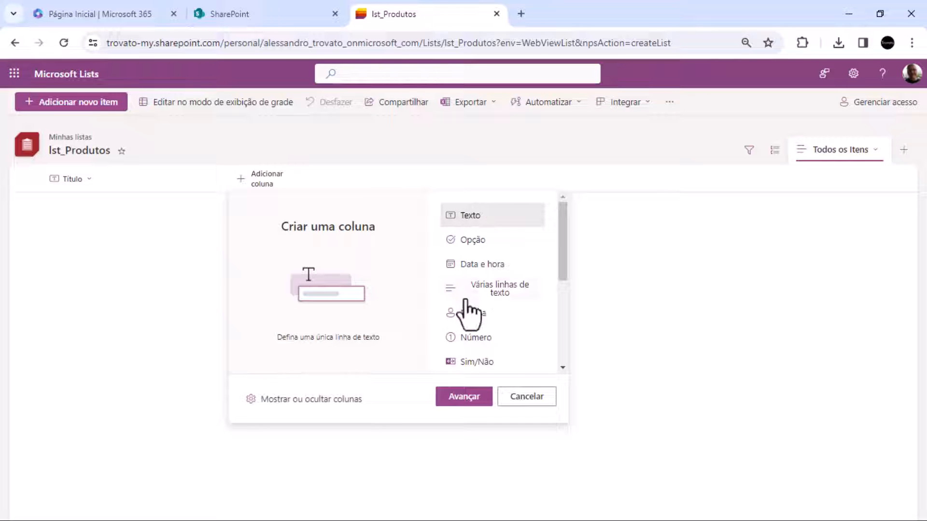
pyautogui.click(465, 340)
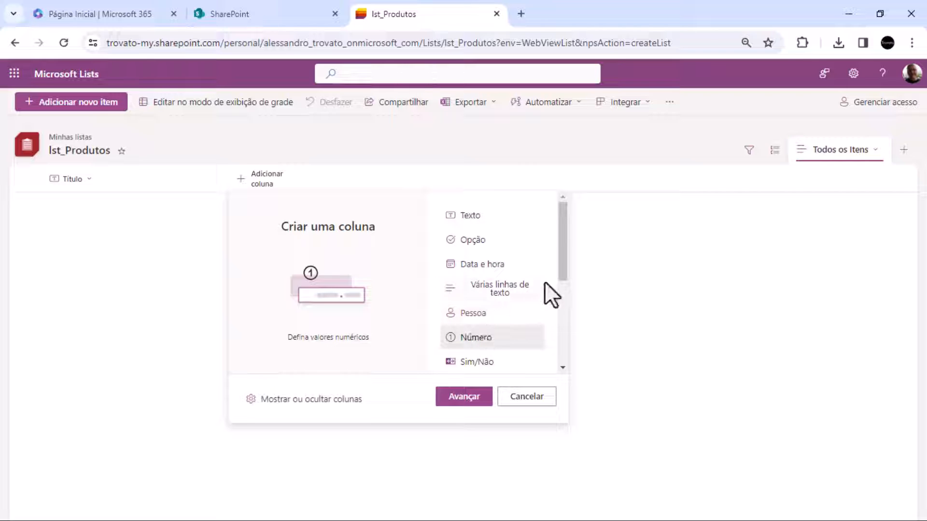
pyautogui.moveTo(560, 265); pyautogui.dragTo(562, 325)
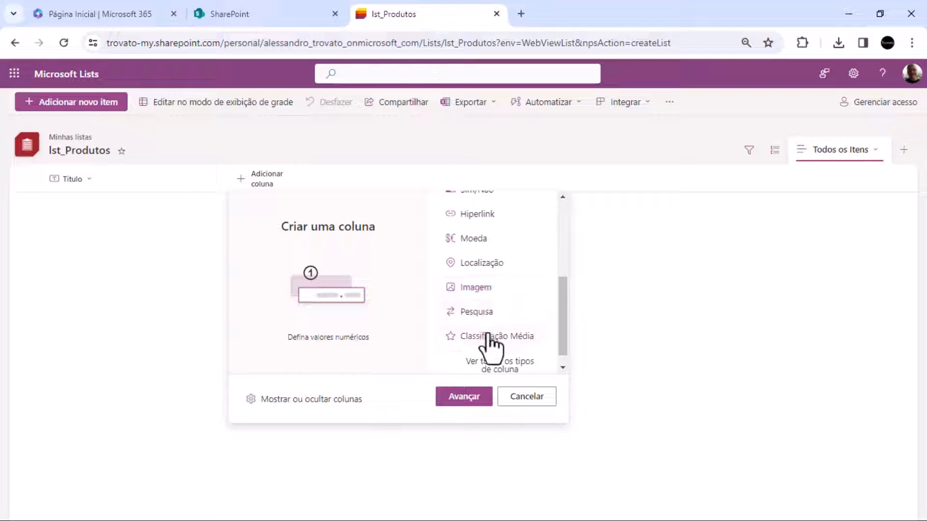
pyautogui.moveTo(563, 320); pyautogui.dragTo(581, 242)
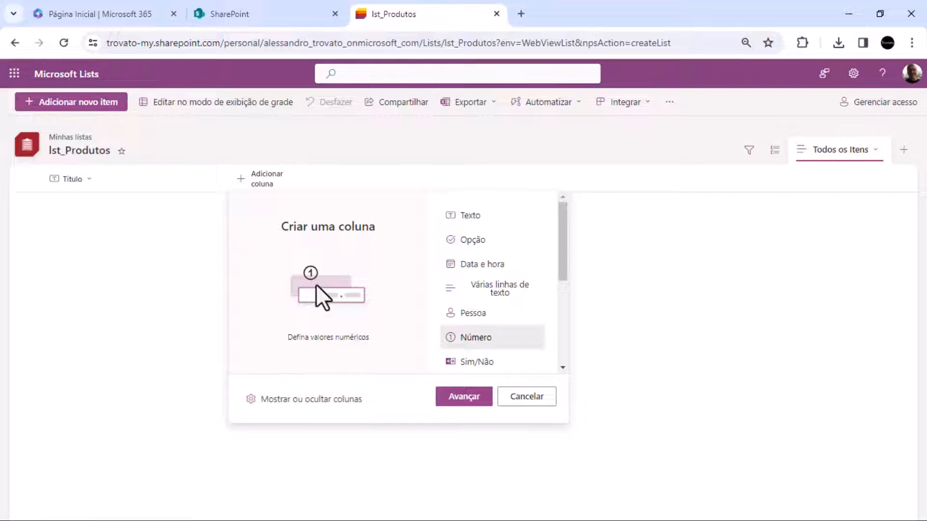
pyautogui.click(465, 402)
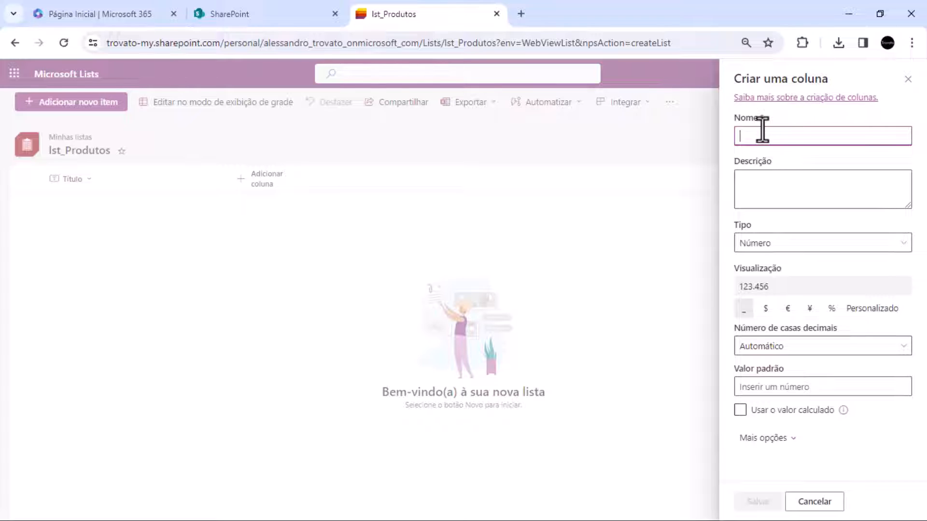
pyautogui.write('ID_PRODUTO')
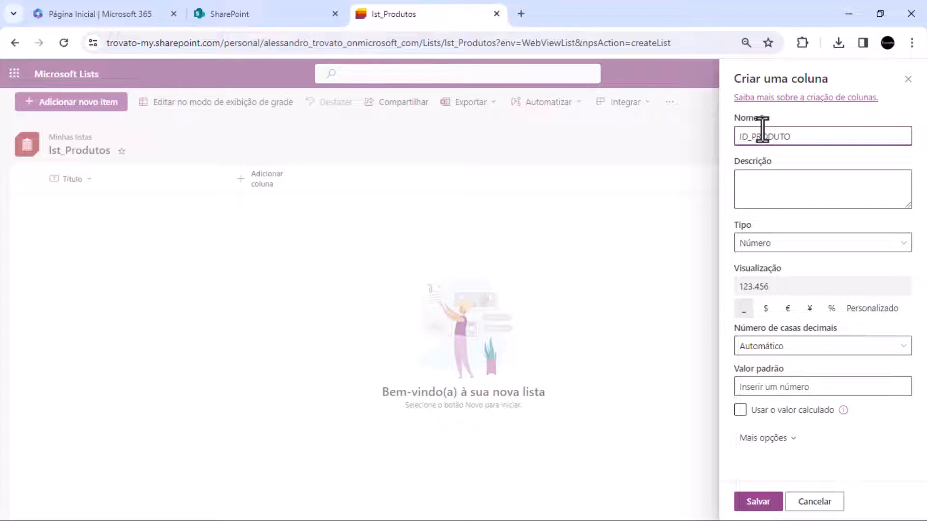
pyautogui.click(809, 201)
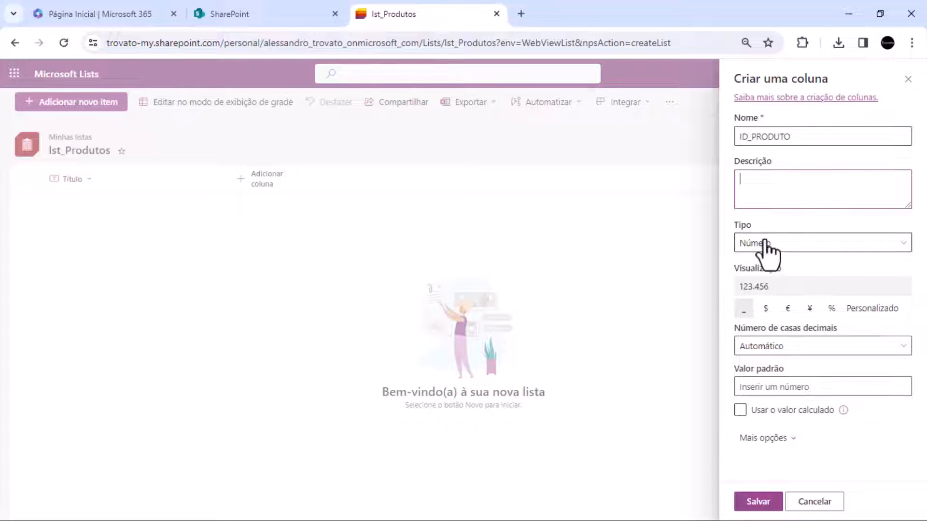
# Preview the dollar, euro, yen, percent and custom symbol formats for the column, ending on no symbol
pyautogui.click(761, 310)
pyautogui.click(788, 310)
pyautogui.click(809, 309)
pyautogui.click(830, 309)
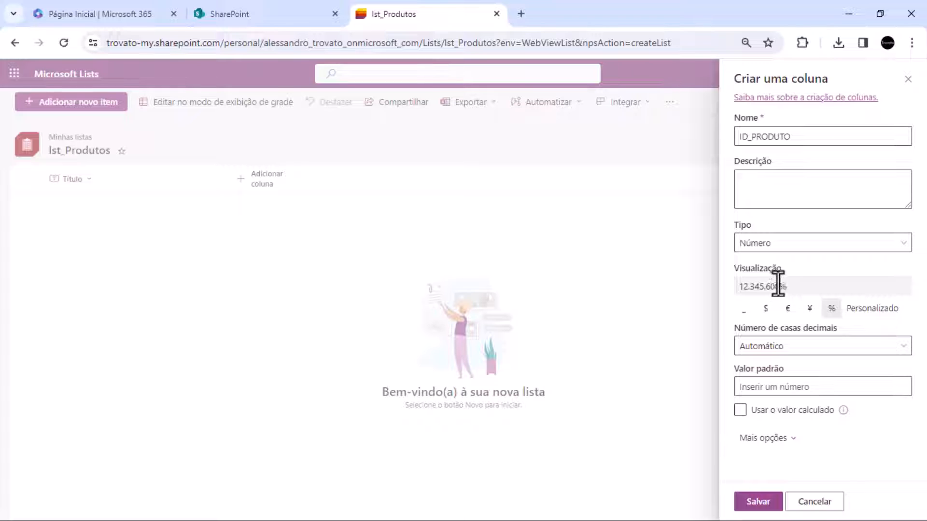
pyautogui.click(879, 311)
pyautogui.click(753, 353)
pyautogui.click(860, 353)
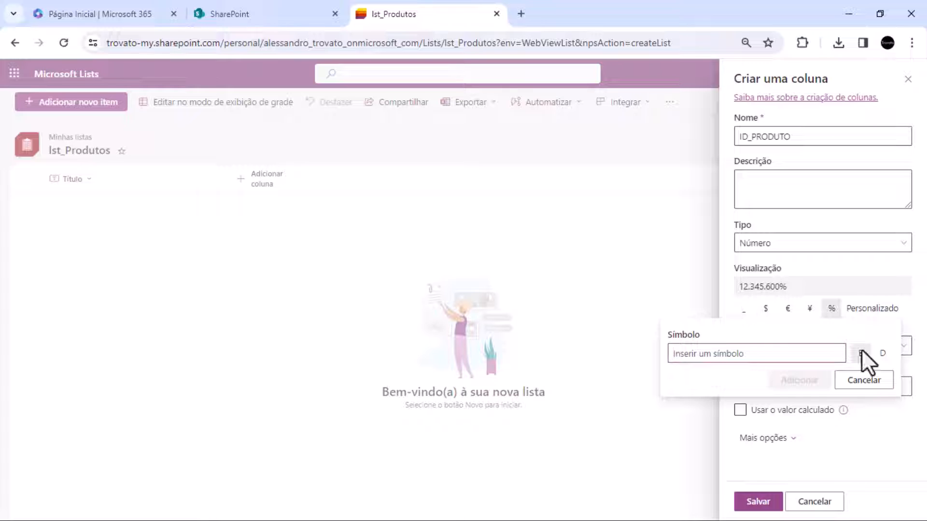
pyautogui.click(879, 381)
pyautogui.click(744, 309)
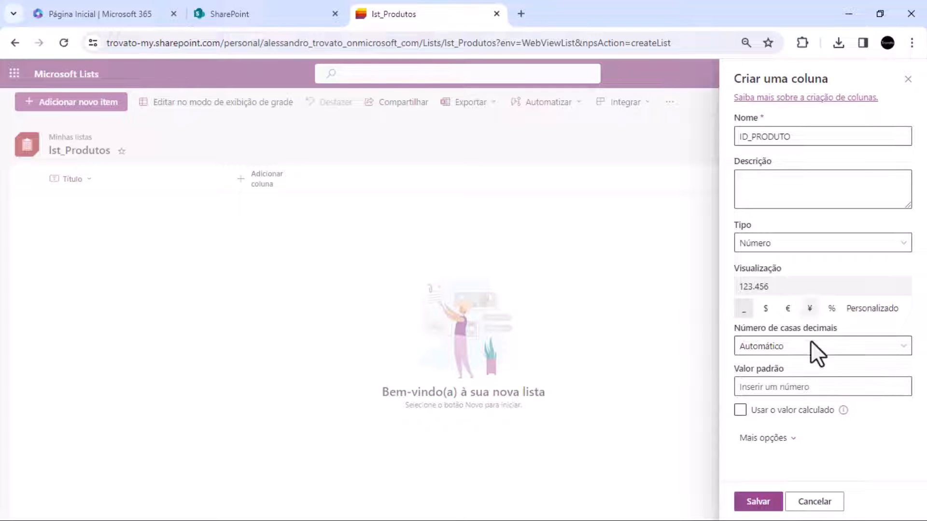
# Set the ID_PRODUTO column to 0 decimal places and expand its additional options
pyautogui.click(776, 343)
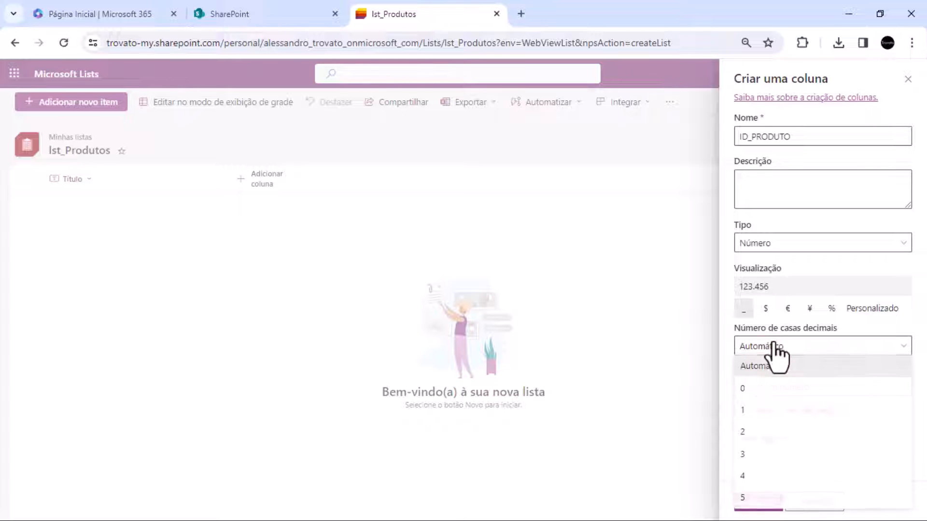
pyautogui.click(751, 395)
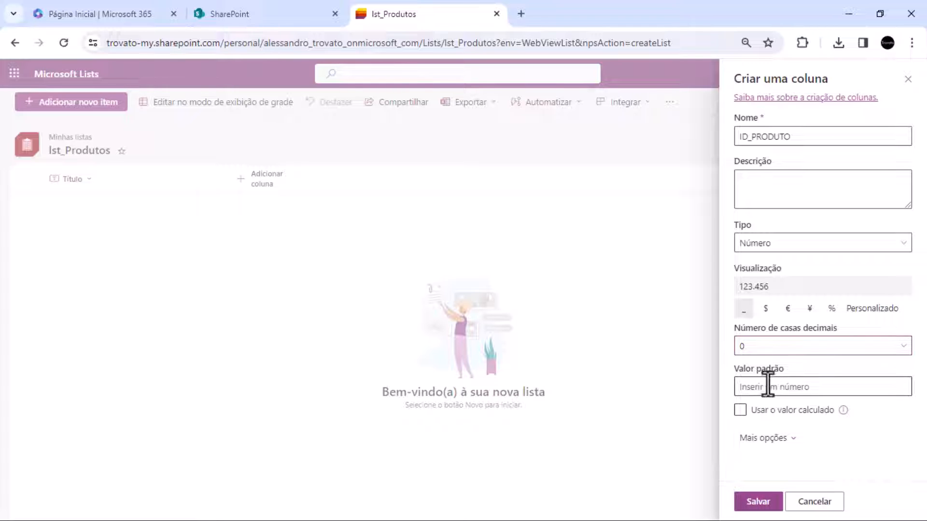
pyautogui.click(768, 439)
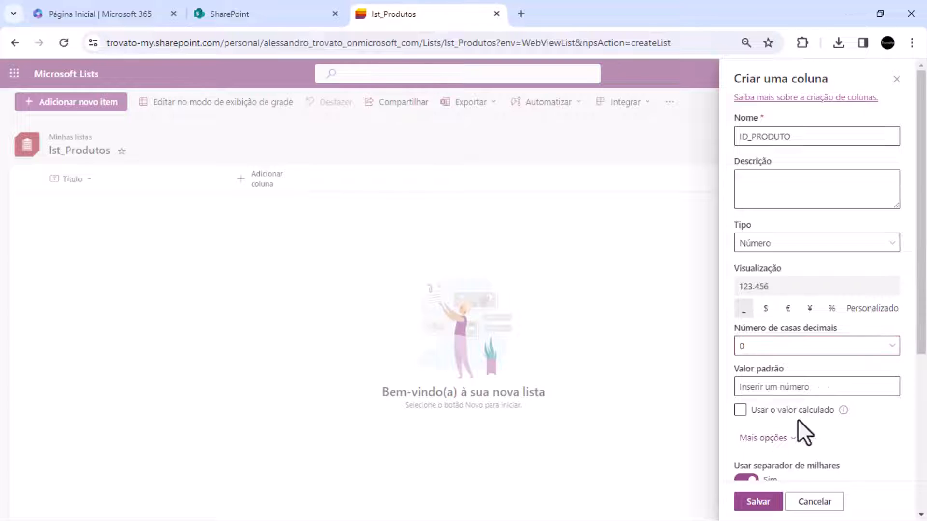
# Make the ID_PRODUTO column required with unique values enforced, and turn off adding it to all content types
pyautogui.scroll(-3, 801, 424)
pyautogui.scroll(-2, 809, 420)
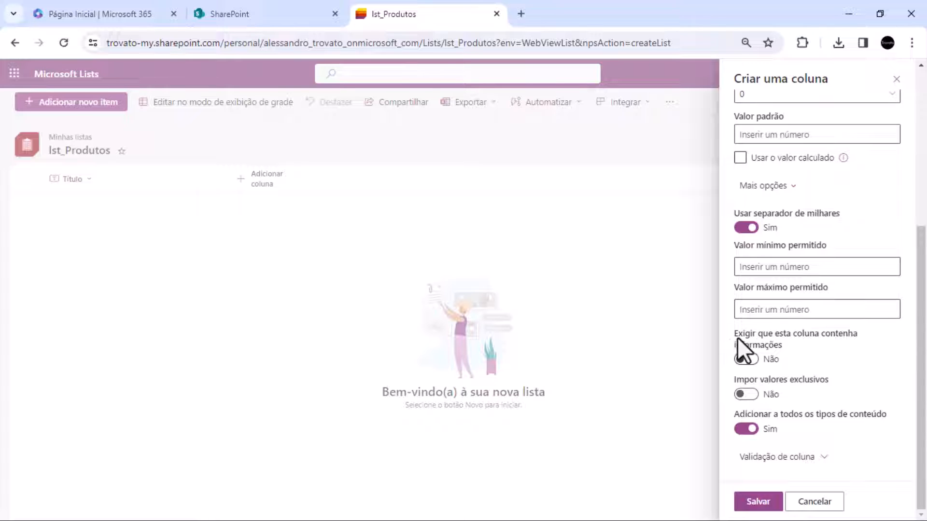
pyautogui.click(744, 360)
pyautogui.click(753, 399)
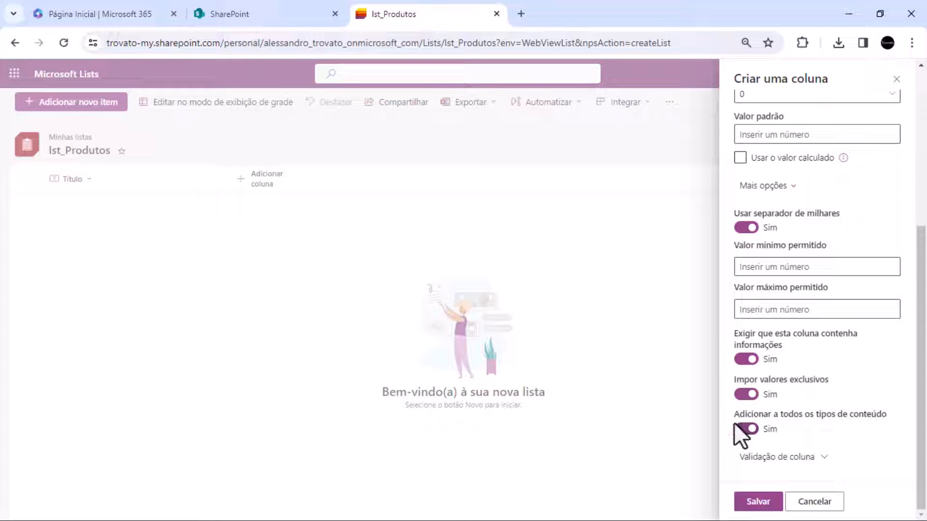
pyautogui.click(745, 428)
# Expand the column validation settings, leave the formula empty and save the ID_PRODUTO column
pyautogui.click(793, 456)
pyautogui.scroll(-5, 829, 409)
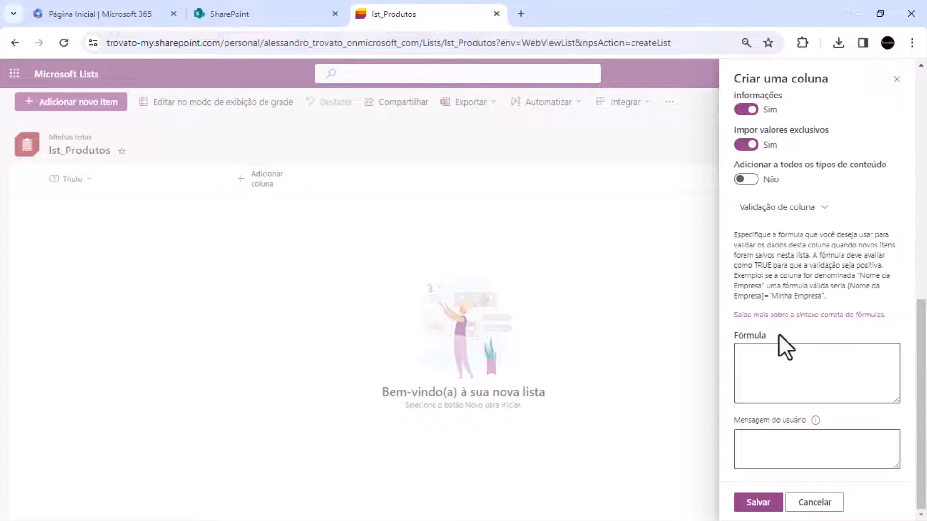
pyautogui.click(757, 505)
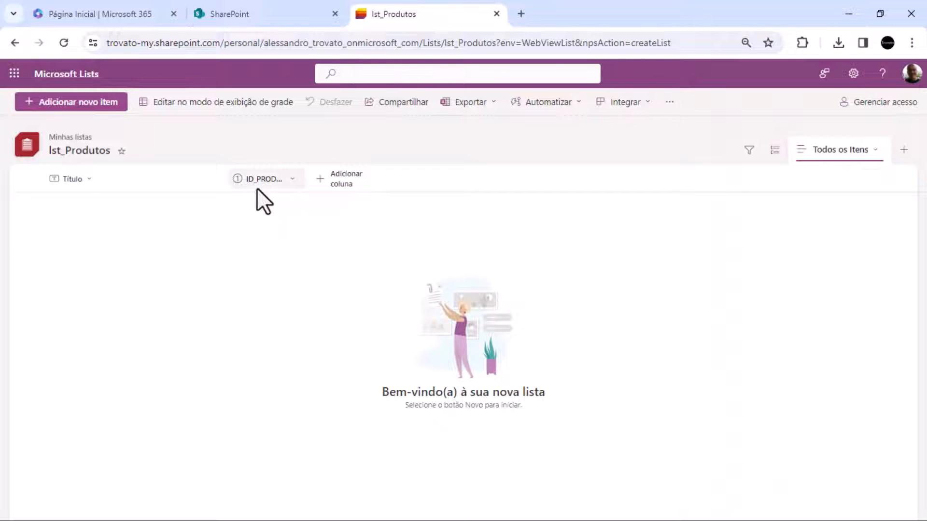
# Start a new text column named NOME_PRODUTO, review the available column types and keep Texto com uma linha
pyautogui.click(331, 181)
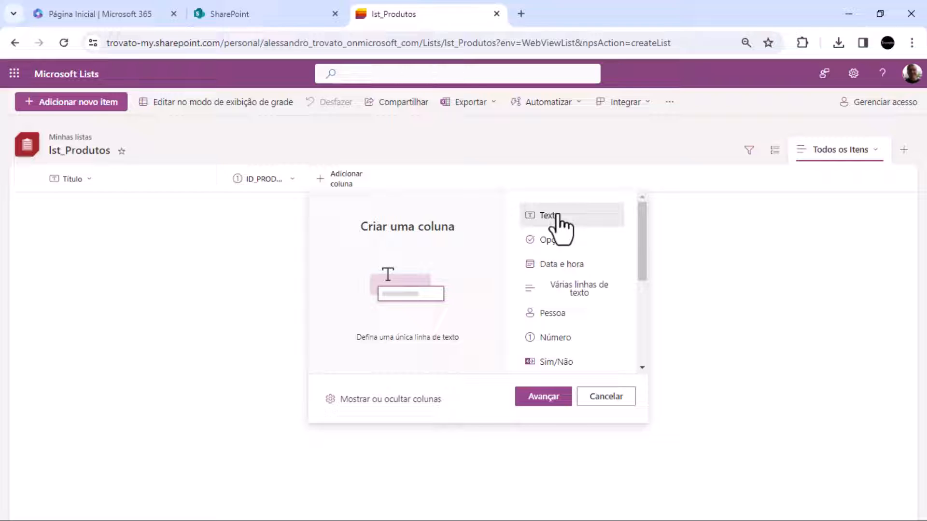
pyautogui.click(559, 397)
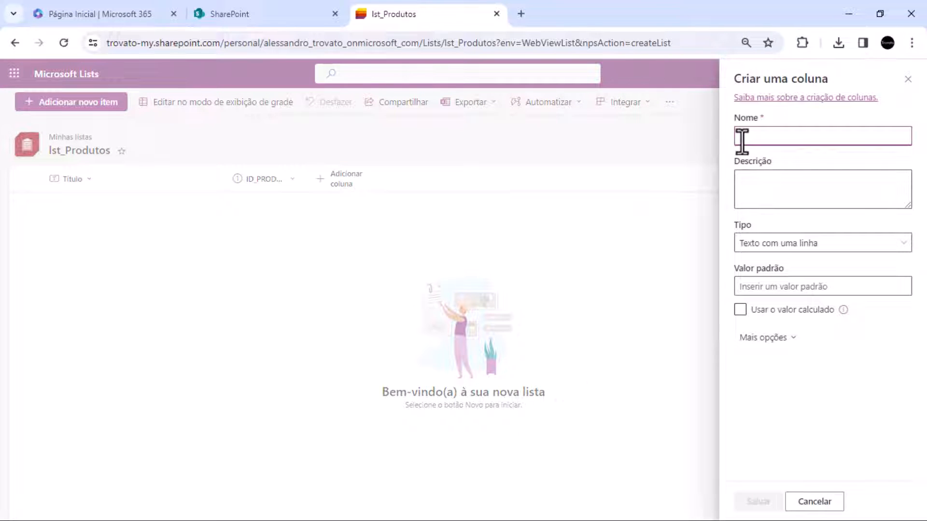
pyautogui.write('c')
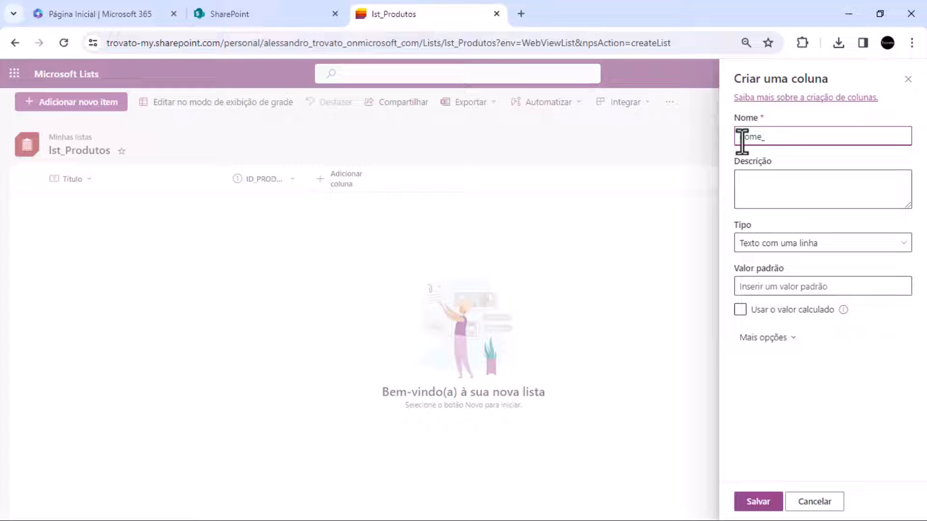
pyautogui.press('BackSpace')
pyautogui.write('NOME_PRODUTO')
pyautogui.click(761, 183)
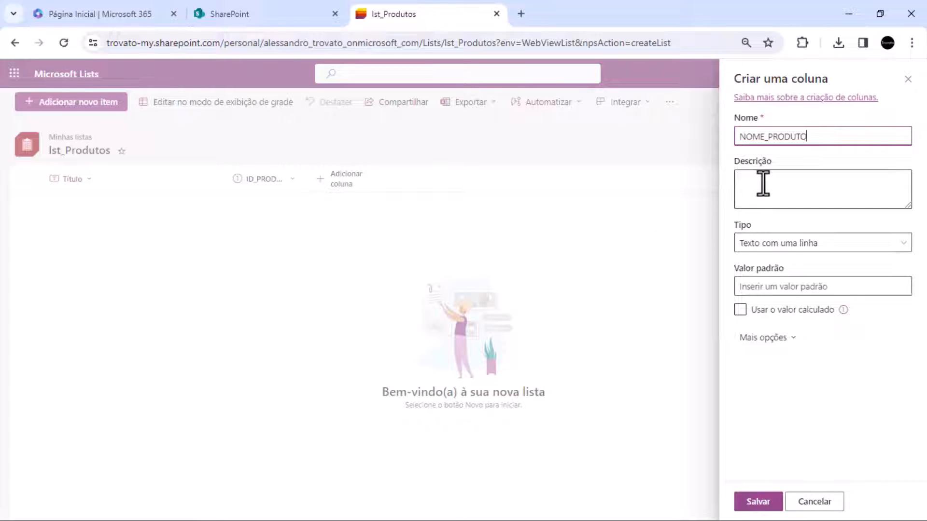
pyautogui.click(771, 247)
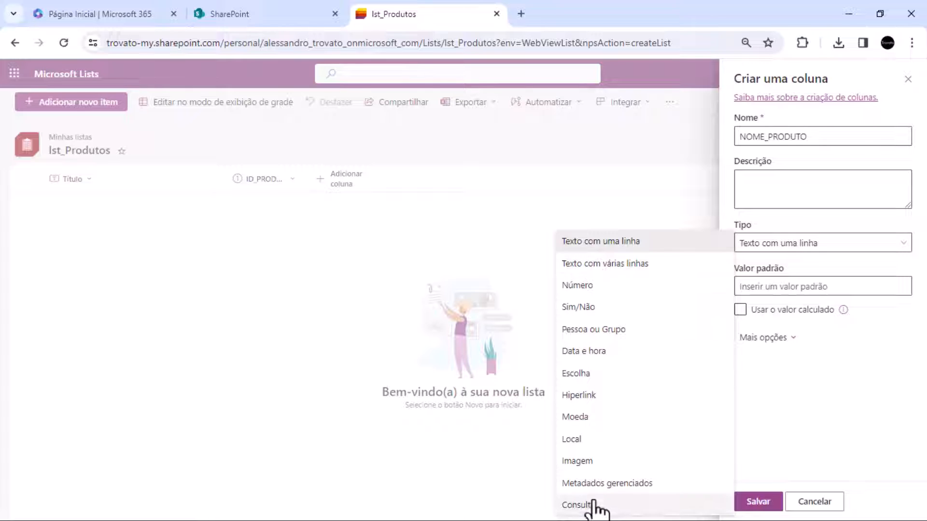
pyautogui.click(787, 258)
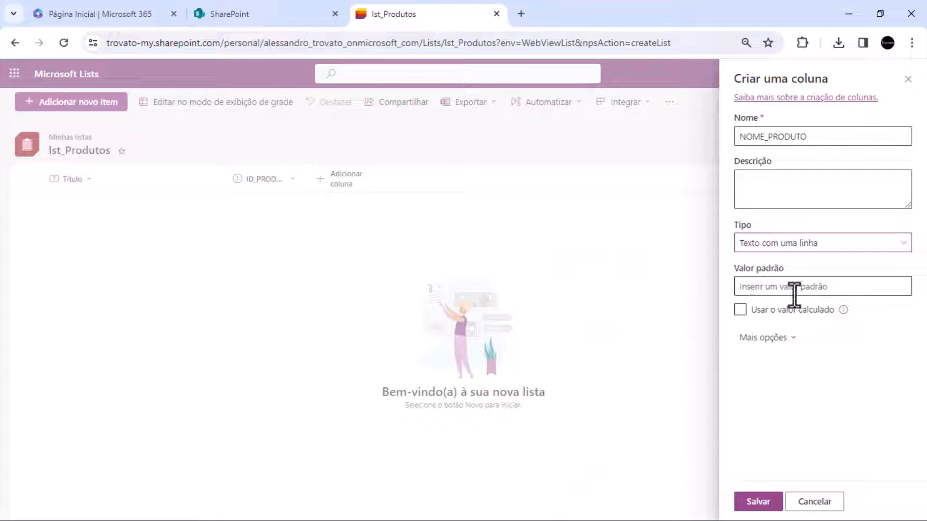
# Limit the NOME_PRODUTO column to a maximum of 100 characters, make it required and save it
pyautogui.click(766, 344)
pyautogui.scroll(-1, 780, 353)
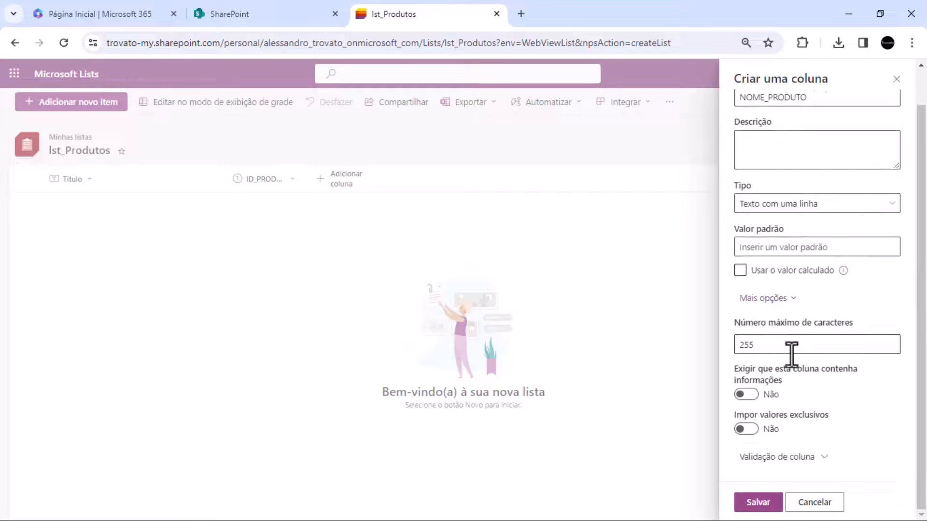
pyautogui.doubleClick(761, 345)
pyautogui.write('100')
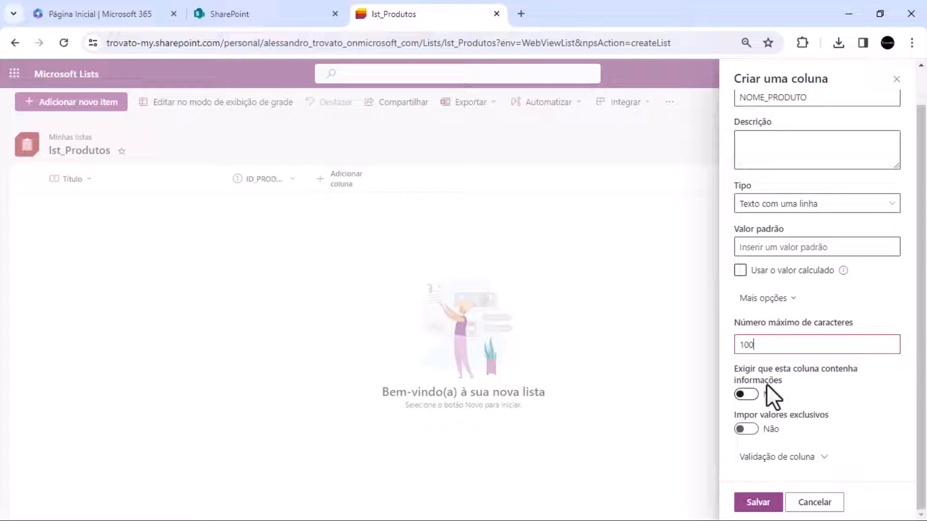
pyautogui.click(751, 395)
pyautogui.click(764, 505)
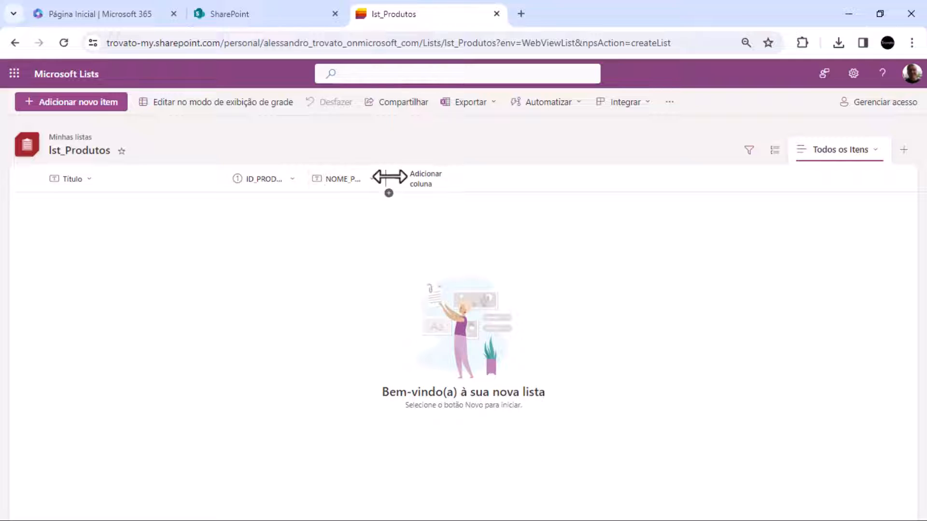
# Start a new Moeda column in the product list and name it VALOR_UNITÁRIO
pyautogui.click(410, 178)
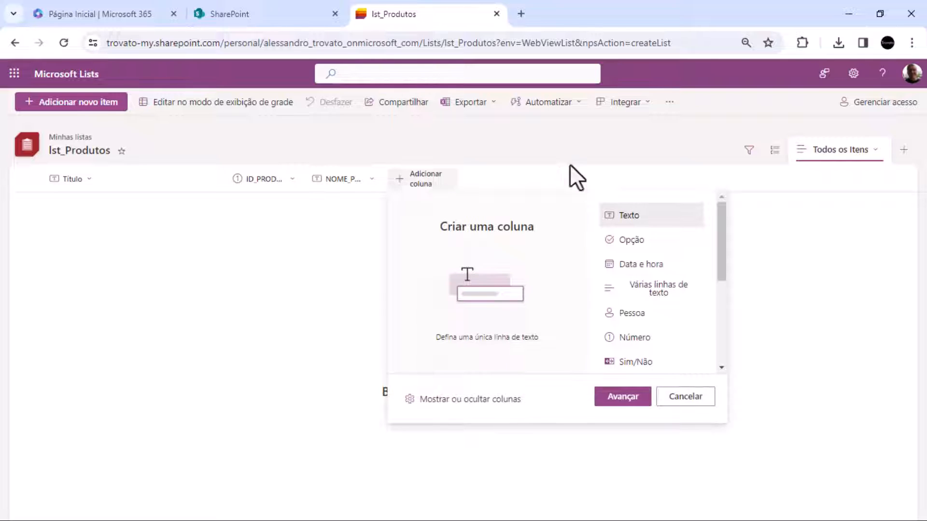
pyautogui.scroll(-3, 681, 256)
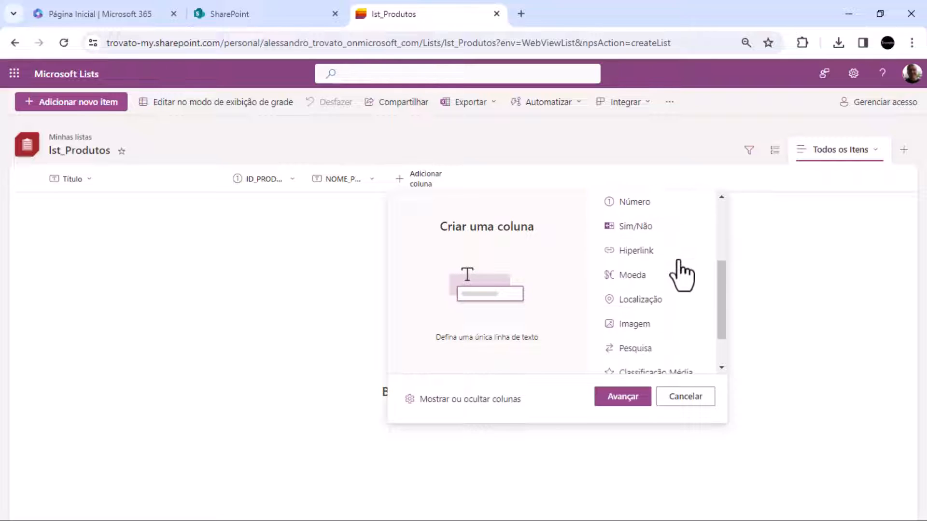
pyautogui.scroll(-2, 627, 241)
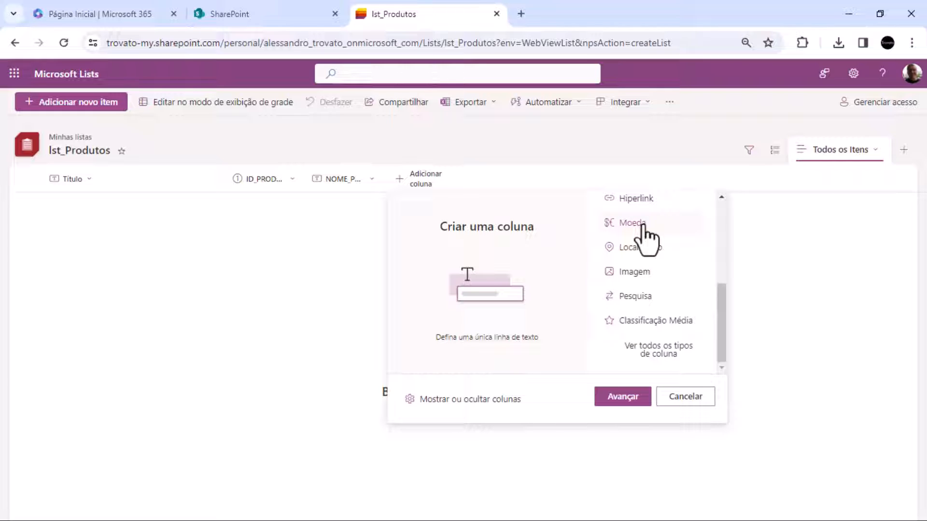
pyautogui.click(642, 223)
pyautogui.click(625, 400)
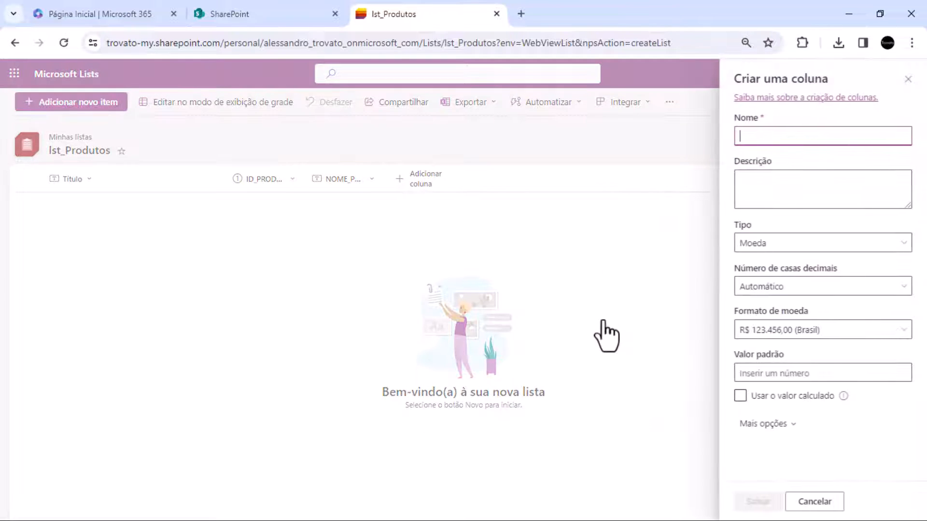
pyautogui.write('VALOR_UNITÁRIO')
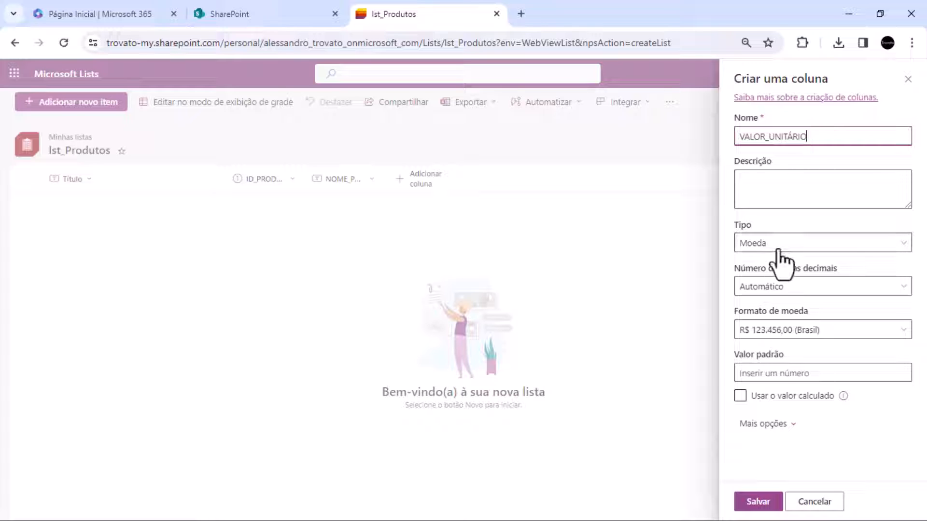
# Set the VALOR_UNITÁRIO column to 2 decimal places, make it required and save it
pyautogui.click(778, 289)
pyautogui.click(760, 374)
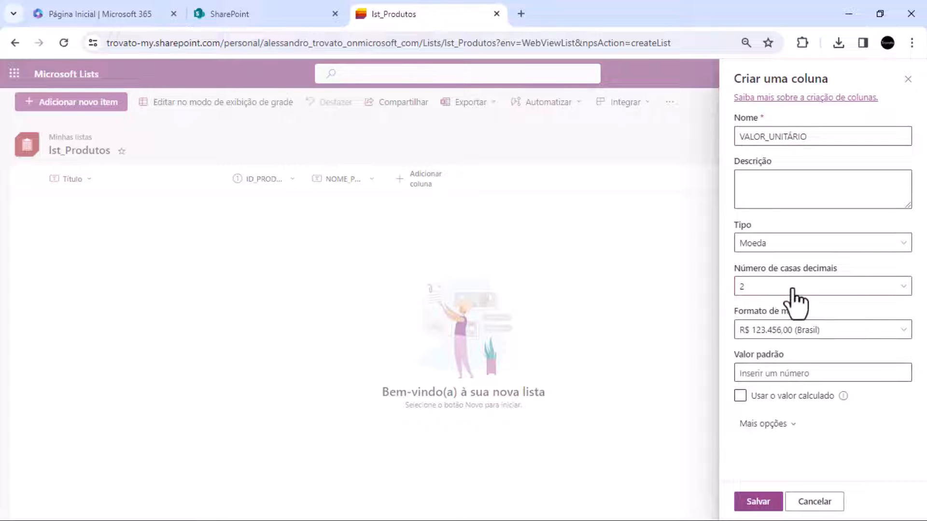
pyautogui.click(765, 424)
pyautogui.scroll(-4, 802, 419)
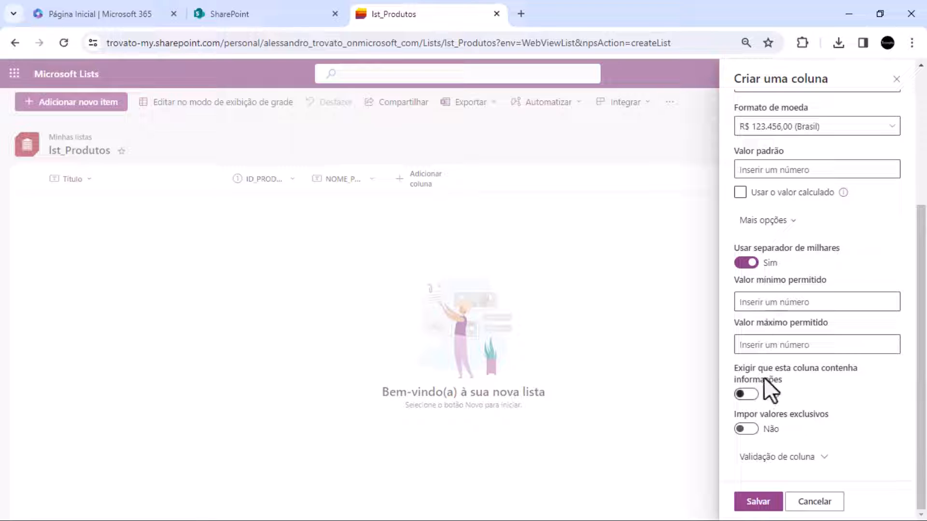
pyautogui.click(744, 394)
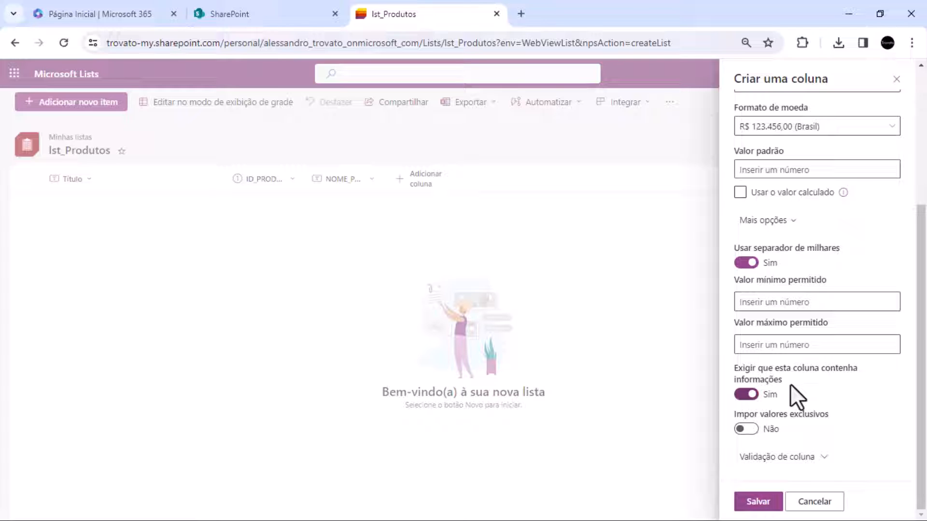
pyautogui.click(759, 504)
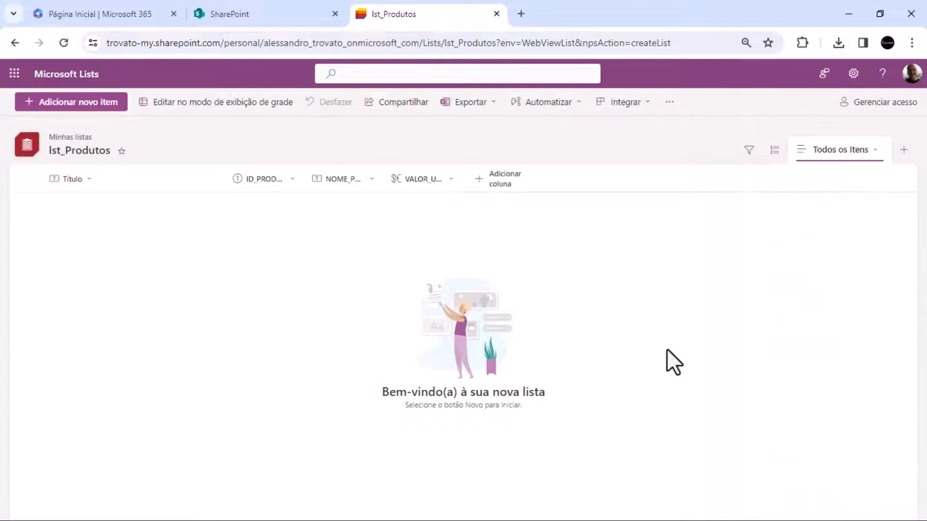
# Review the available column types for another column and start it as a Texto column
pyautogui.click(504, 180)
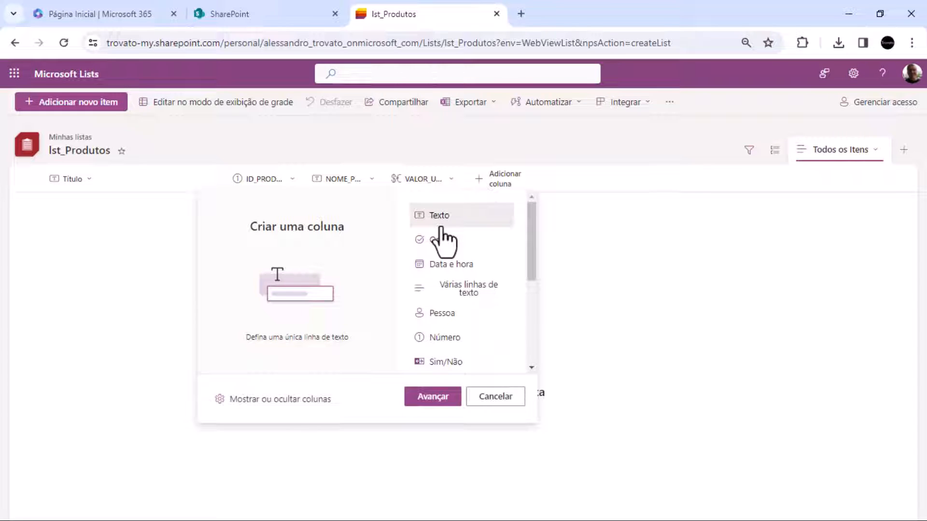
pyautogui.scroll(-5, 443, 236)
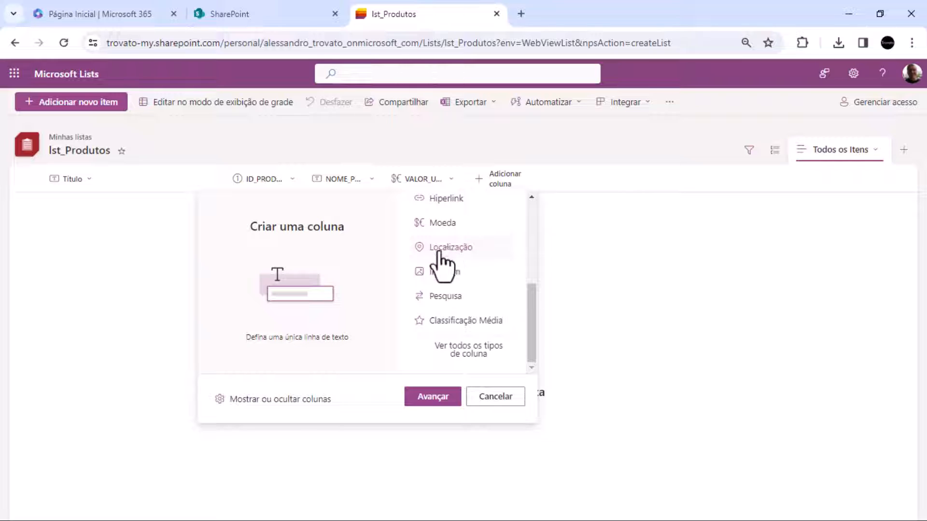
pyautogui.scroll(2, 454, 280)
pyautogui.scroll(2, 478, 299)
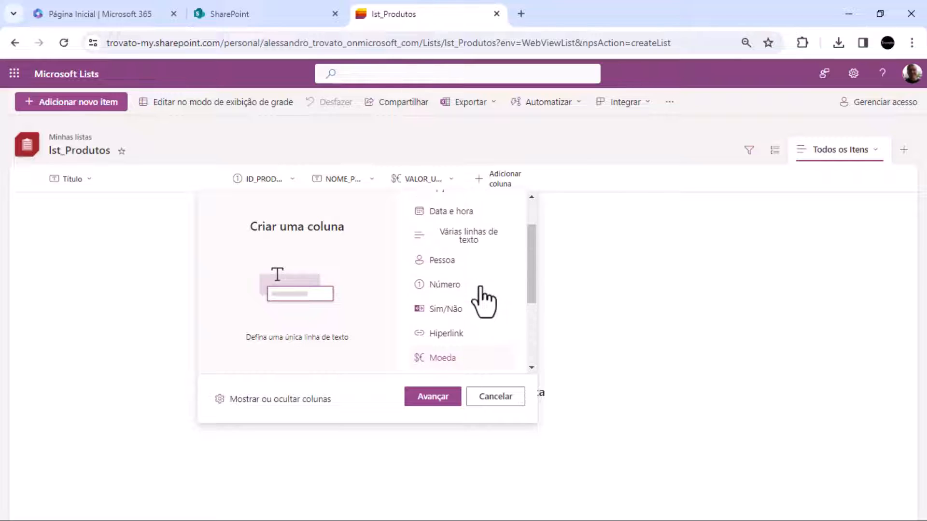
pyautogui.scroll(2, 482, 297)
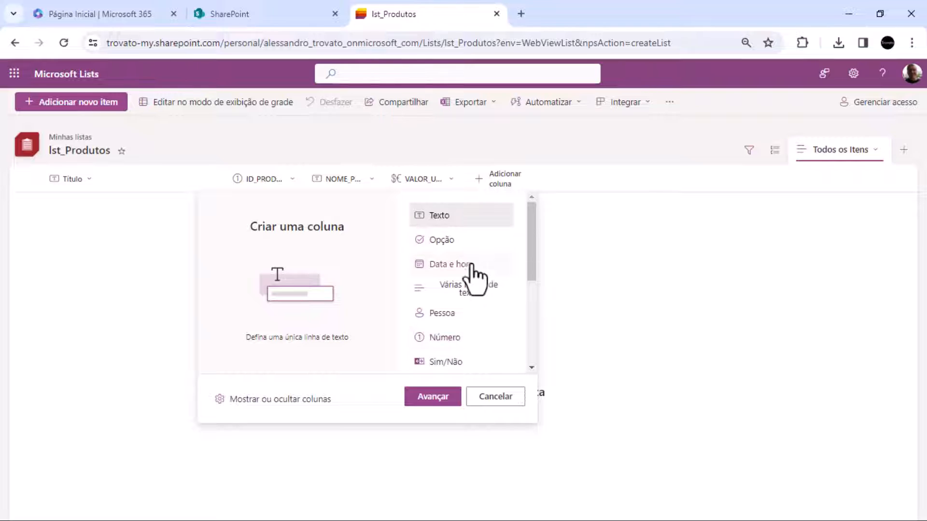
pyautogui.scroll(-3, 453, 302)
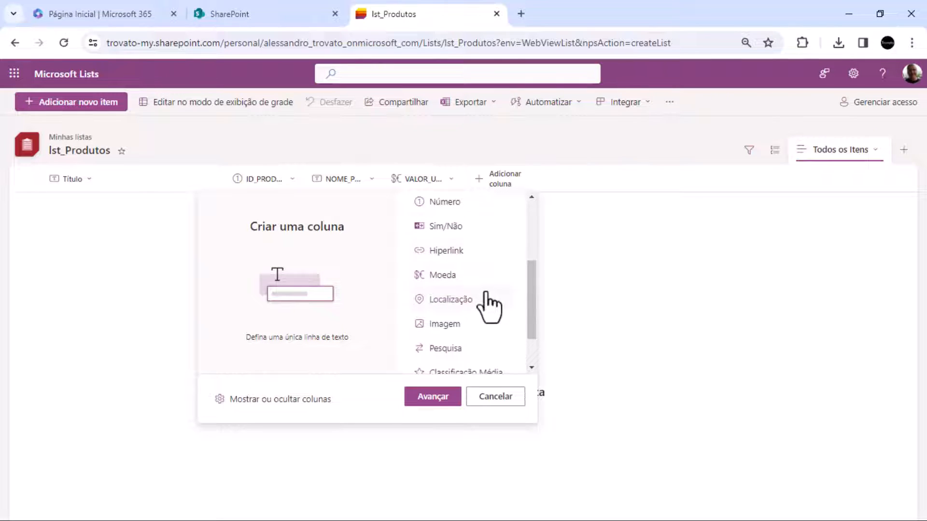
pyautogui.scroll(-1, 483, 285)
pyautogui.scroll(5, 487, 334)
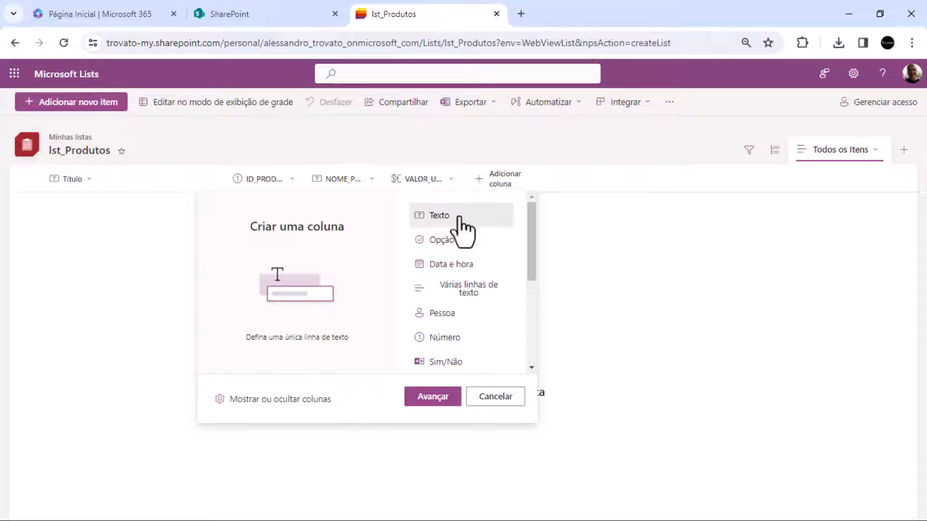
pyautogui.click(425, 397)
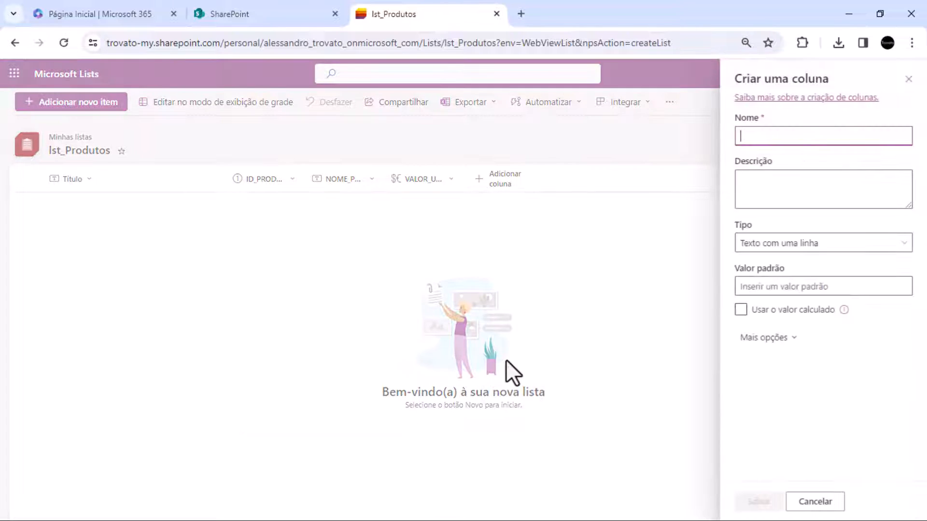
# Name the new text column UNIDADE_VENDA and give it the description "KG, TON, PEÇA, GALÃO"
pyautogui.write('UNIDADE_VENDA')
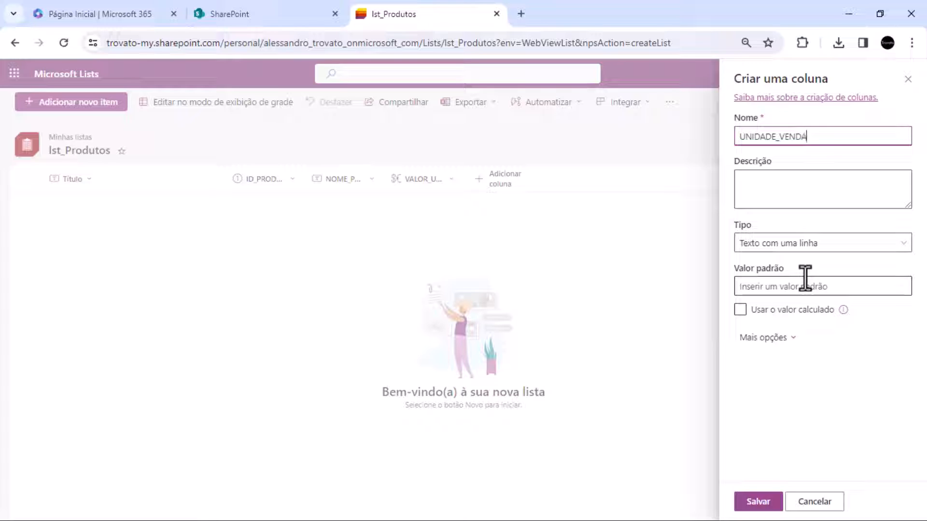
pyautogui.press('Tab')
pyautogui.press('Tab')
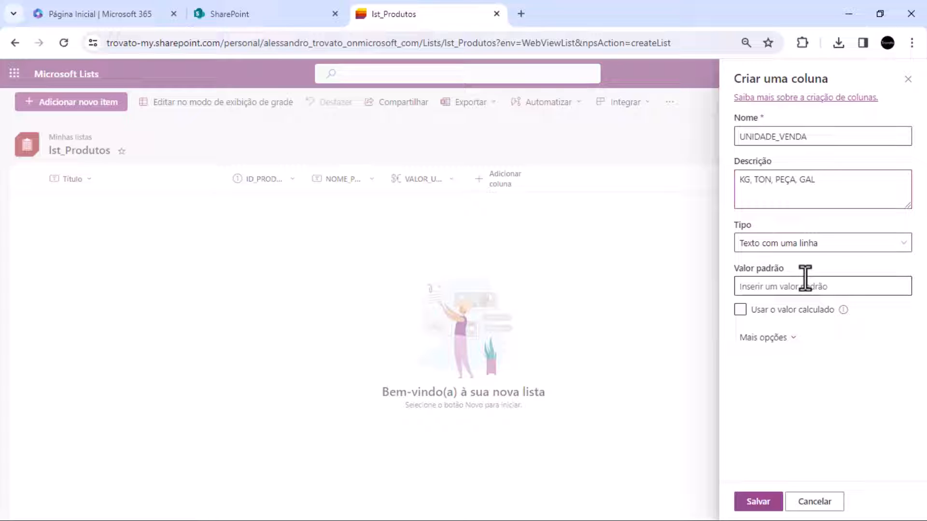
pyautogui.write('ÃO')
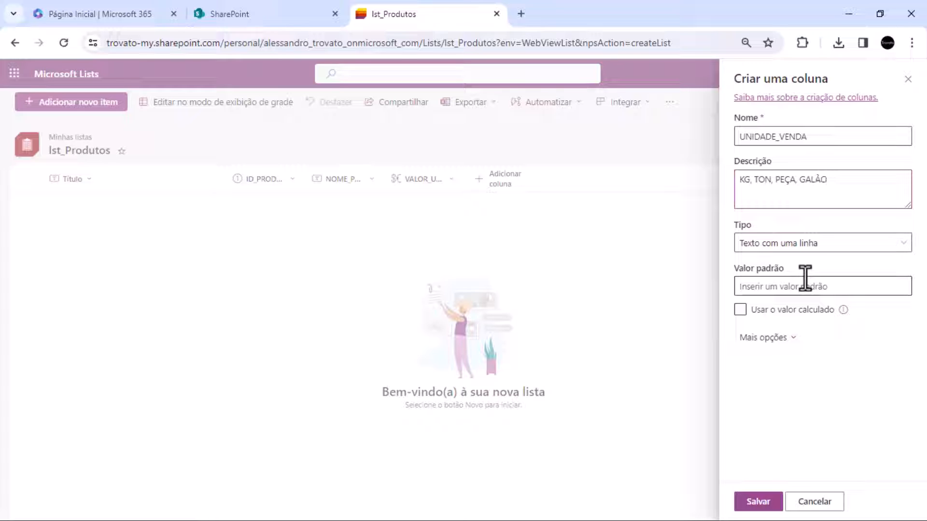
# Keep UNIDADE_VENDA as Texto com uma linha, limit it to 15 characters, make it required and save it
pyautogui.click(792, 247)
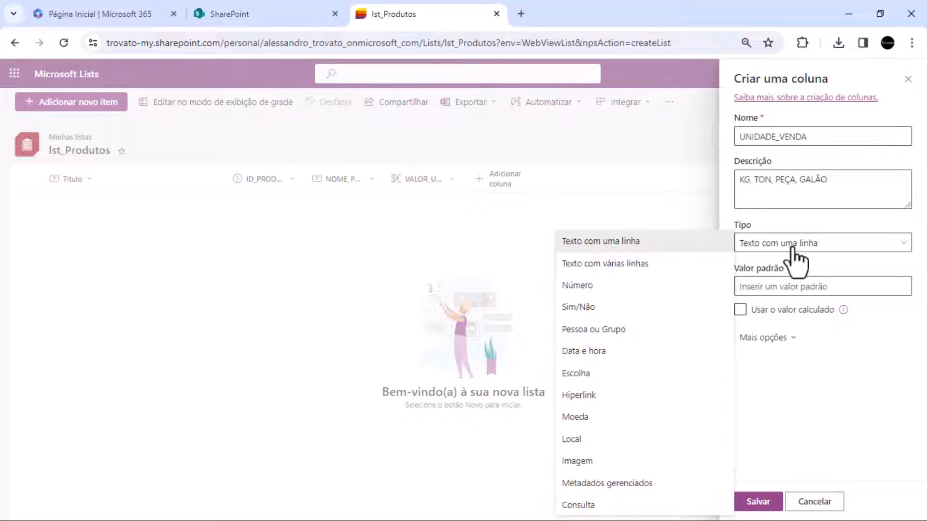
pyautogui.click(792, 247)
pyautogui.click(772, 339)
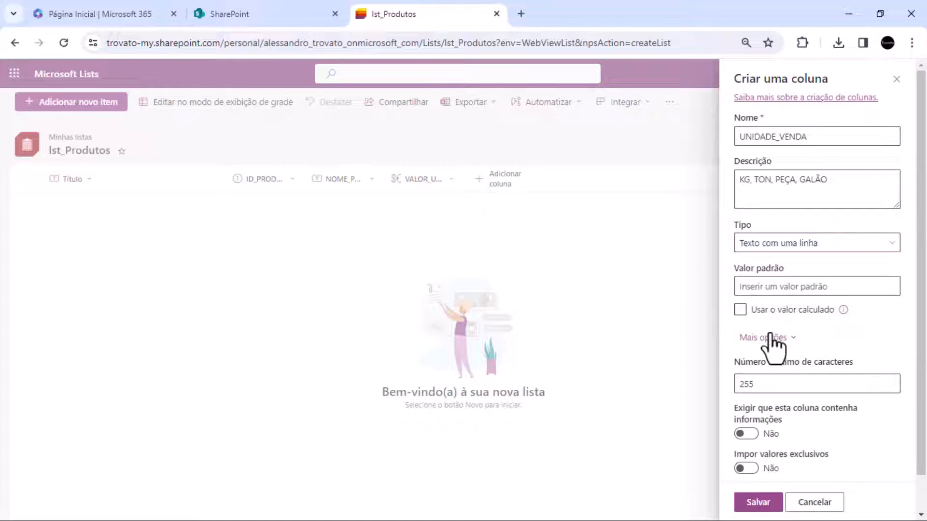
pyautogui.scroll(-1, 774, 362)
pyautogui.moveTo(792, 348); pyautogui.dragTo(719, 355)
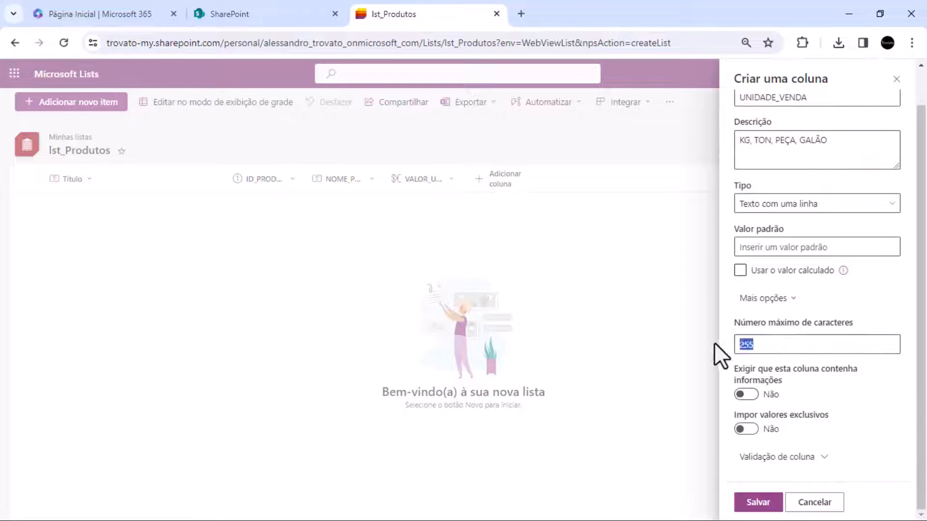
pyautogui.write('15')
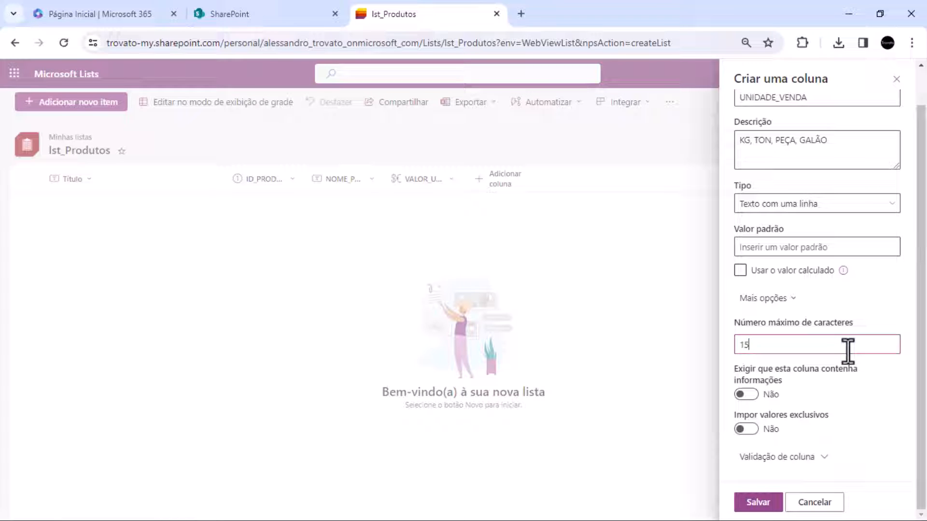
pyautogui.click(745, 394)
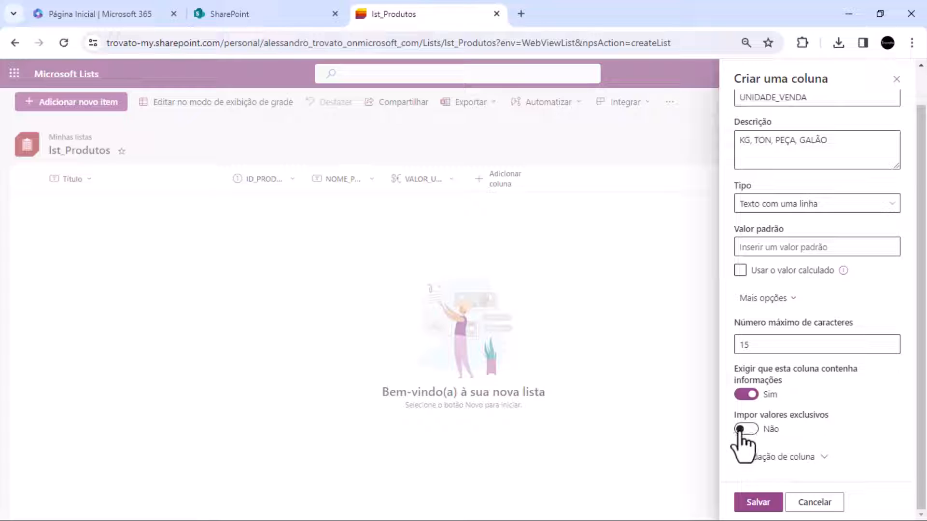
pyautogui.click(755, 503)
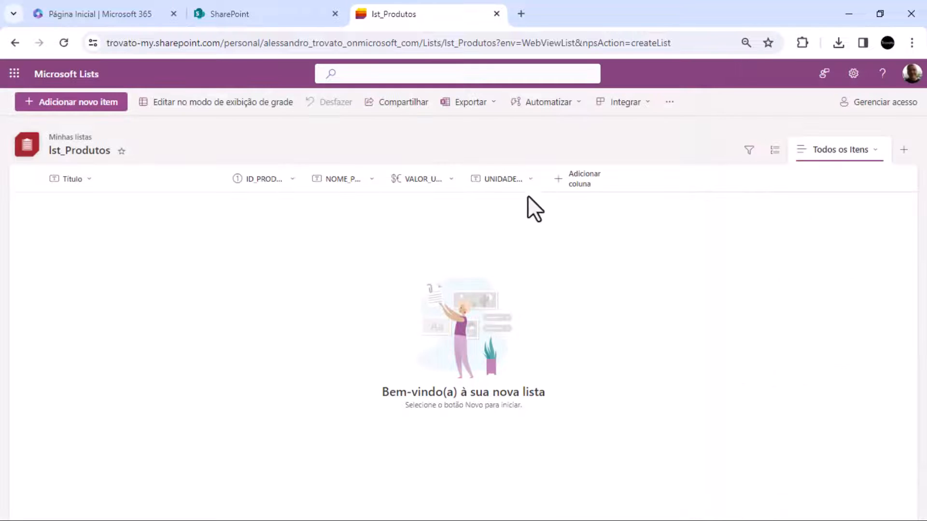
# Start a new Data e hora column in the product list and name it DATA_CADASTRO
pyautogui.click(569, 180)
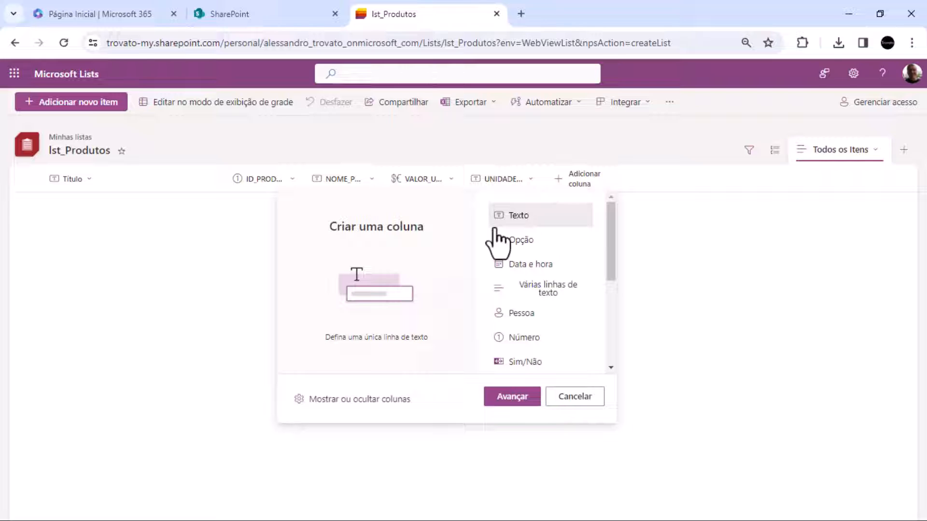
pyautogui.click(531, 271)
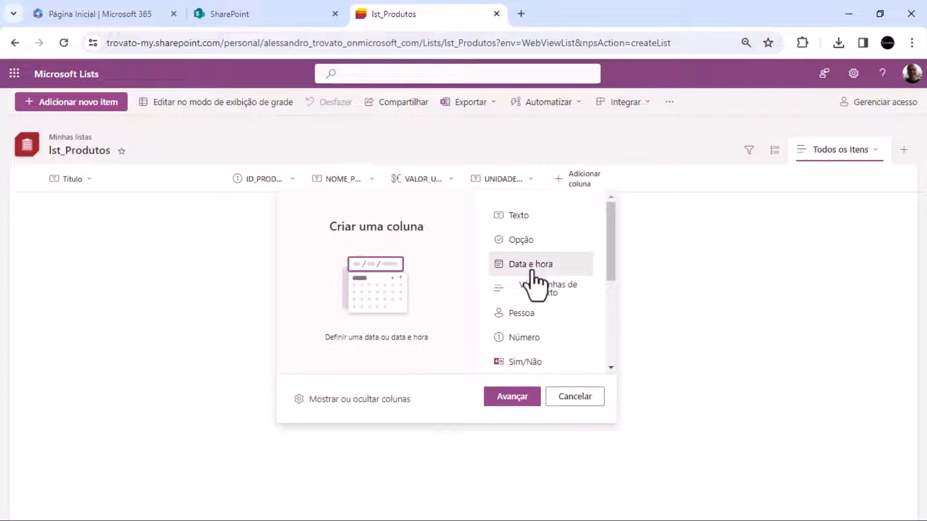
pyautogui.click(525, 399)
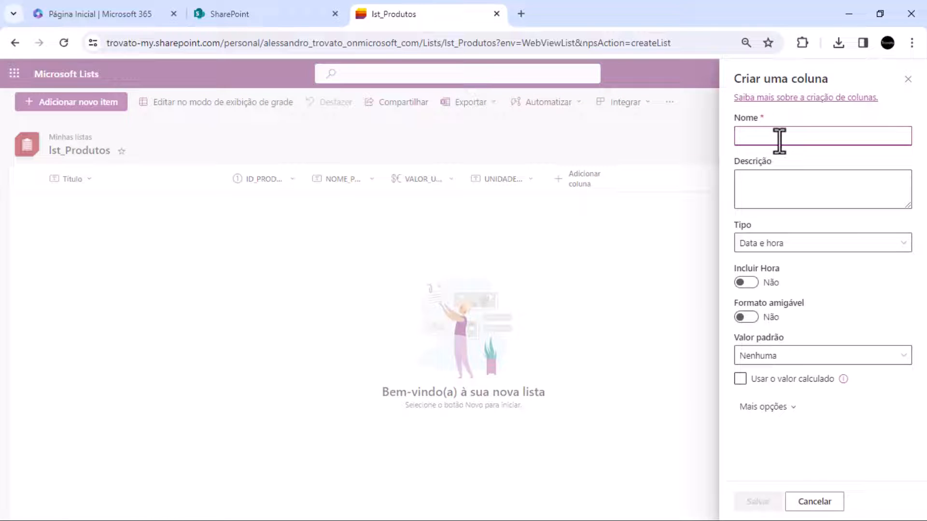
pyautogui.write('DATA_CADASTRO')
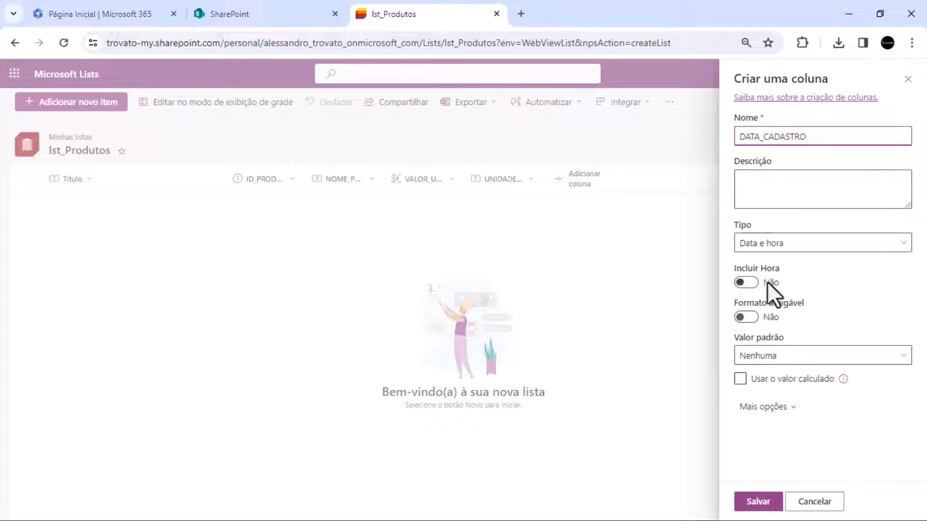
# Include the time in the DATA_CADASTRO column, enable the friendly format and set the default value to A data de hoje
pyautogui.click(753, 284)
pyautogui.click(746, 318)
pyautogui.click(795, 360)
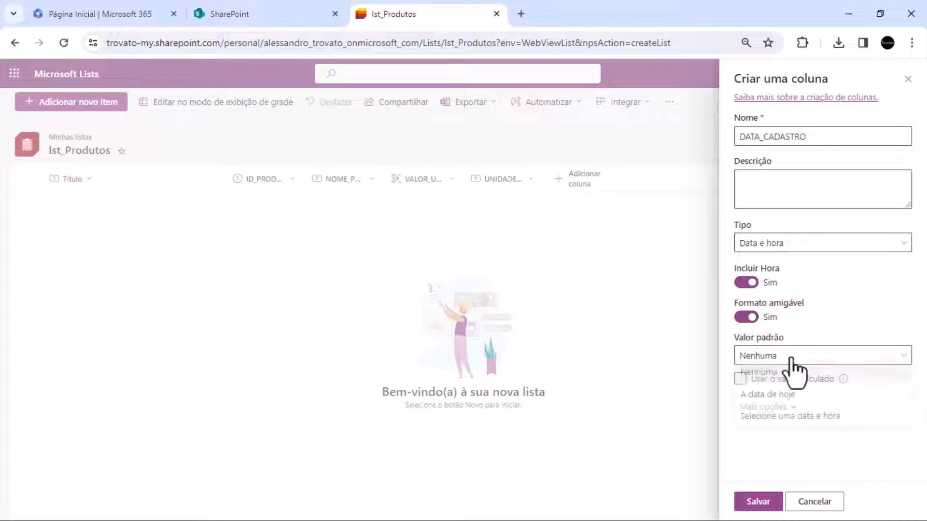
pyautogui.click(791, 371)
pyautogui.click(790, 360)
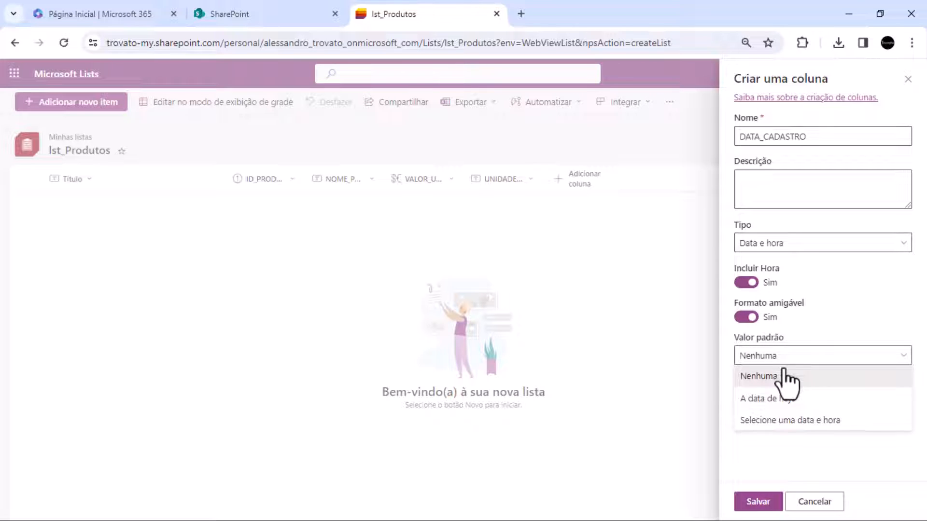
pyautogui.click(767, 399)
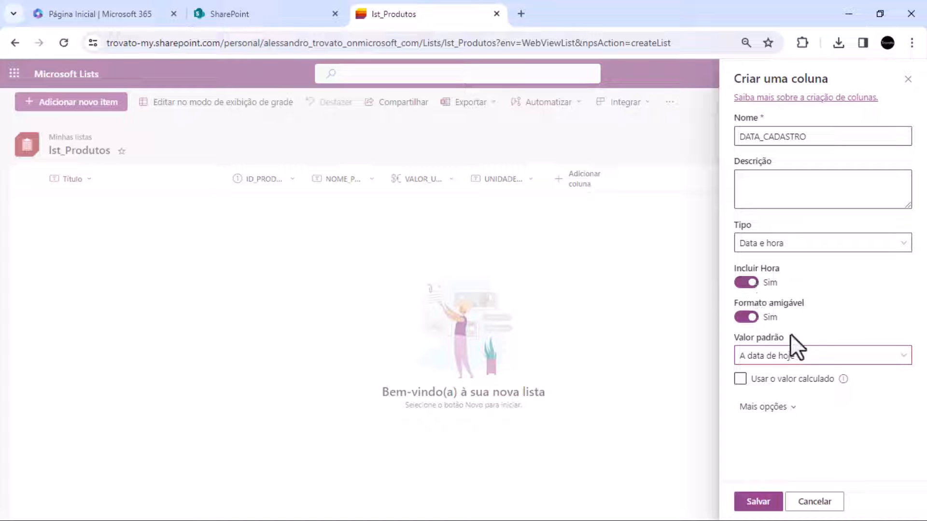
# Make the DATA_CADASTRO column required and save it
pyautogui.click(764, 407)
pyautogui.click(799, 380)
pyautogui.scroll(-3, 799, 383)
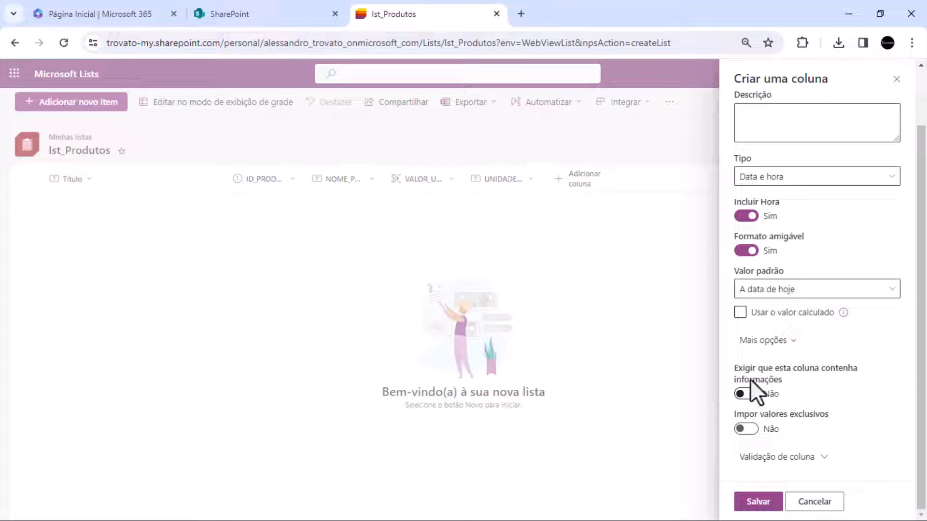
pyautogui.click(746, 395)
pyautogui.click(767, 492)
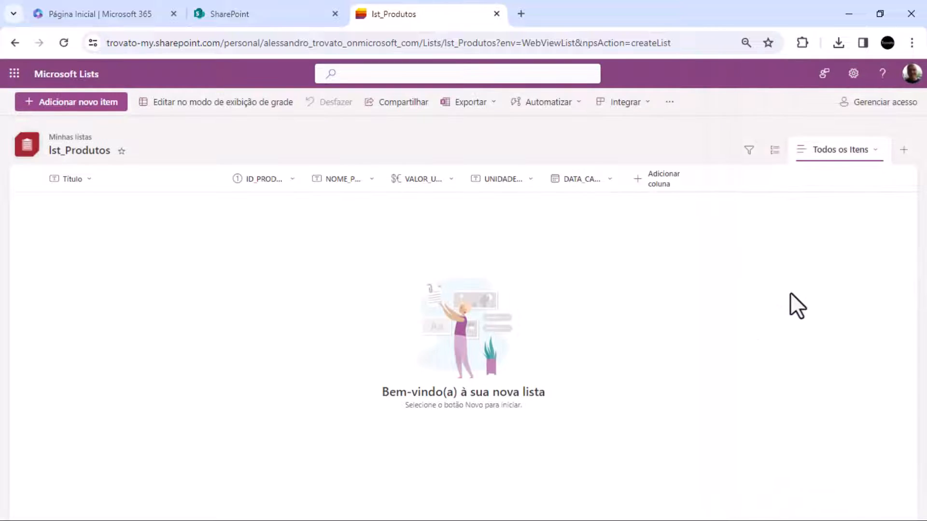
# Add an Imagem column named IMAGEM_PRODUTO to the product list, leave it optional and save it
pyautogui.click(664, 176)
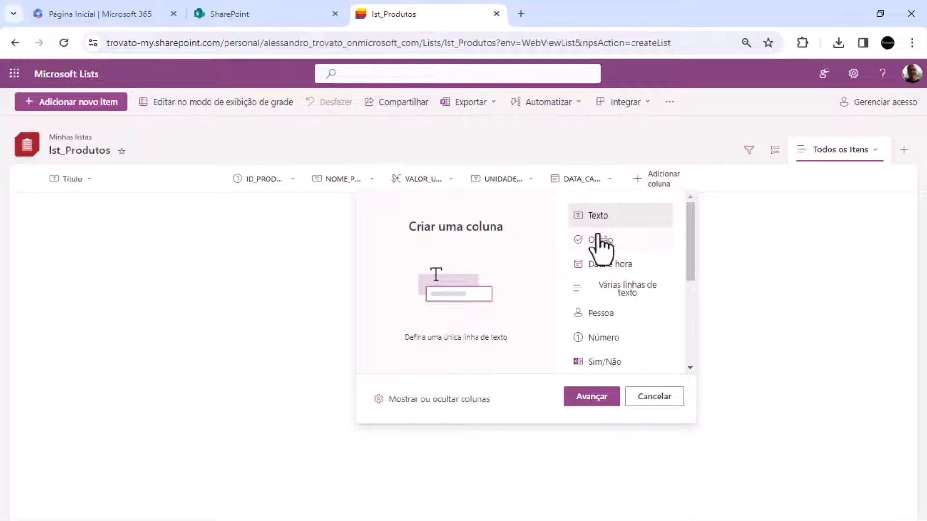
pyautogui.scroll(-3, 594, 246)
pyautogui.scroll(-2, 588, 255)
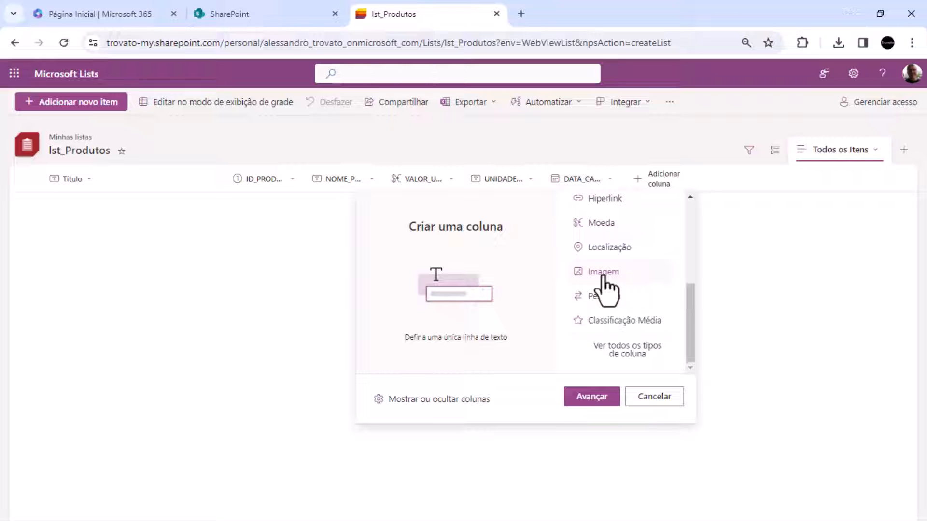
pyautogui.click(602, 277)
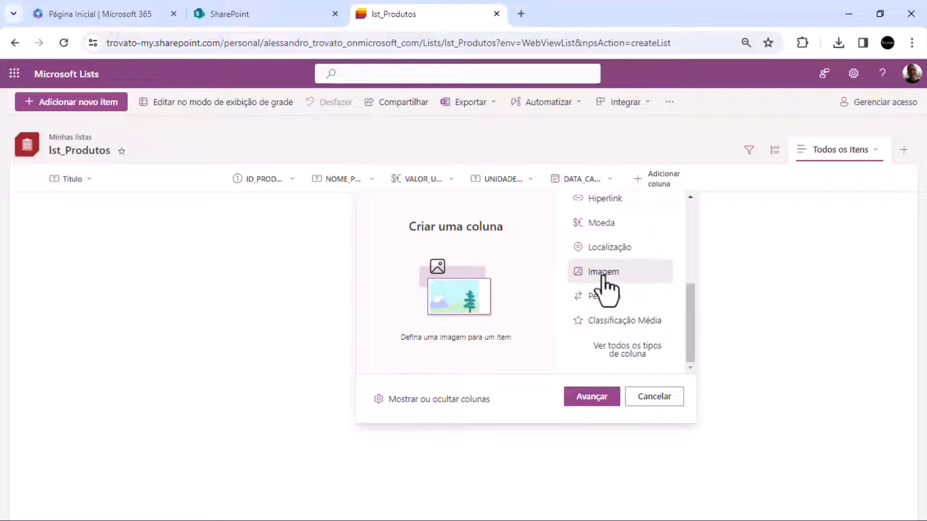
pyautogui.click(592, 396)
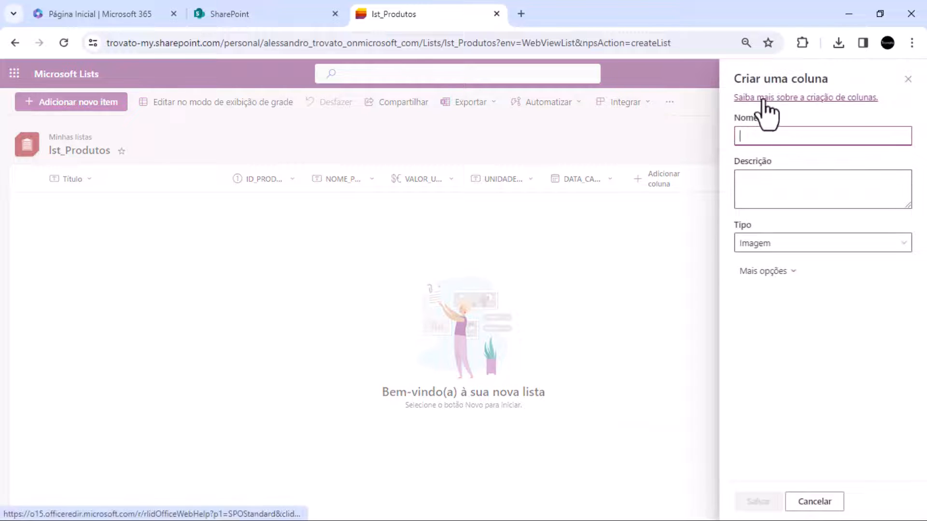
pyautogui.write('IM')
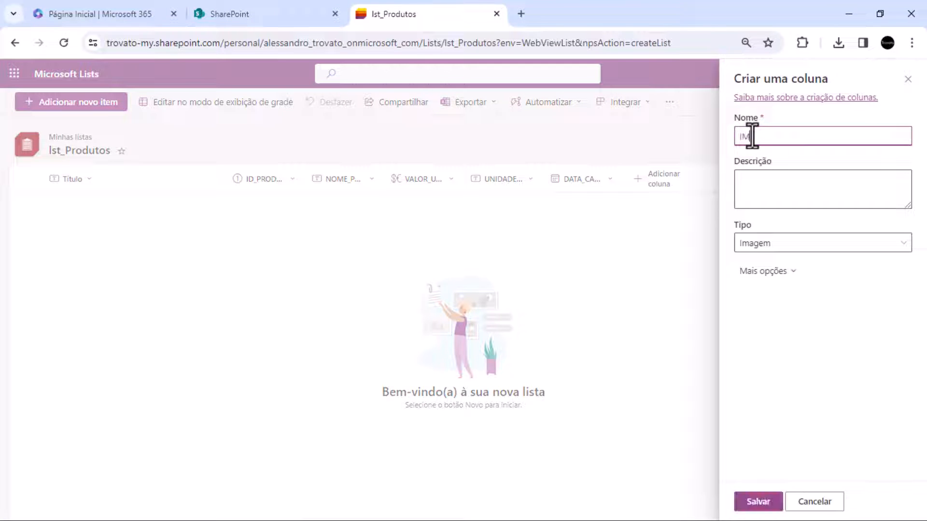
pyautogui.write('AGEM_PRODUTO')
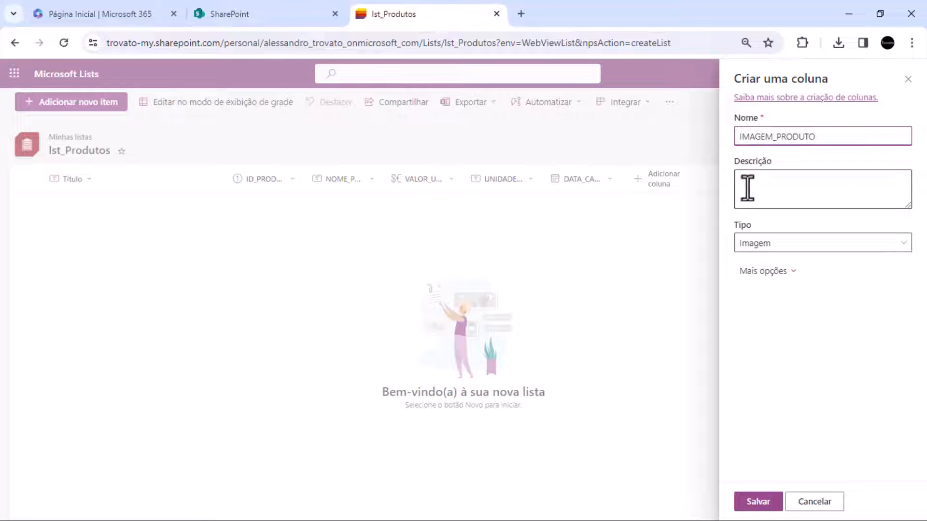
pyautogui.click(776, 271)
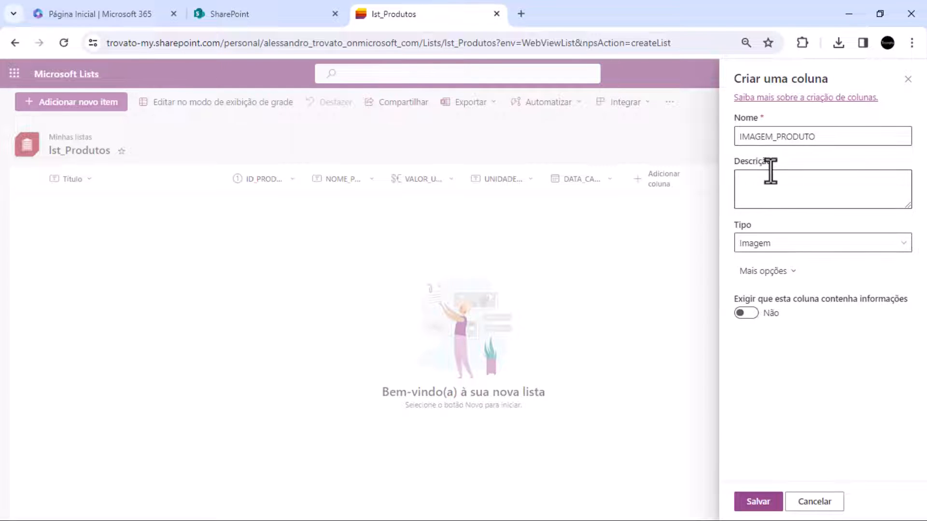
pyautogui.click(760, 501)
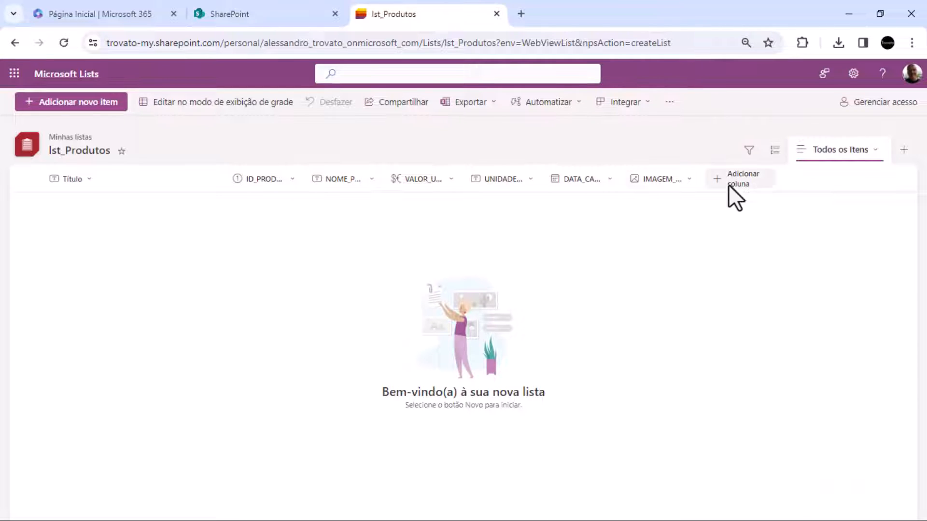
# Widen the DATA_CADASTRO, UNIDADE_VENDA and VALOR_UNITÁRIO columns in the list view
pyautogui.moveTo(623, 177); pyautogui.dragTo(650, 180)
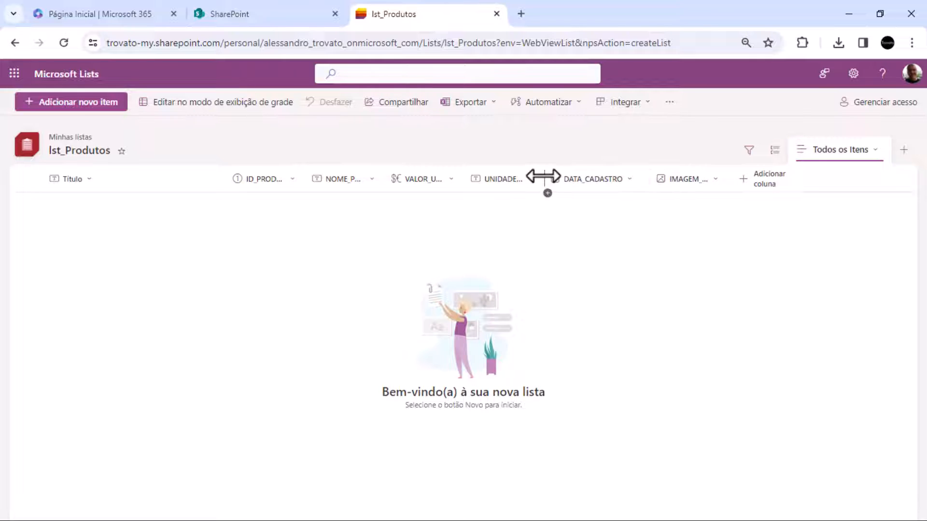
pyautogui.moveTo(548, 177); pyautogui.dragTo(575, 178)
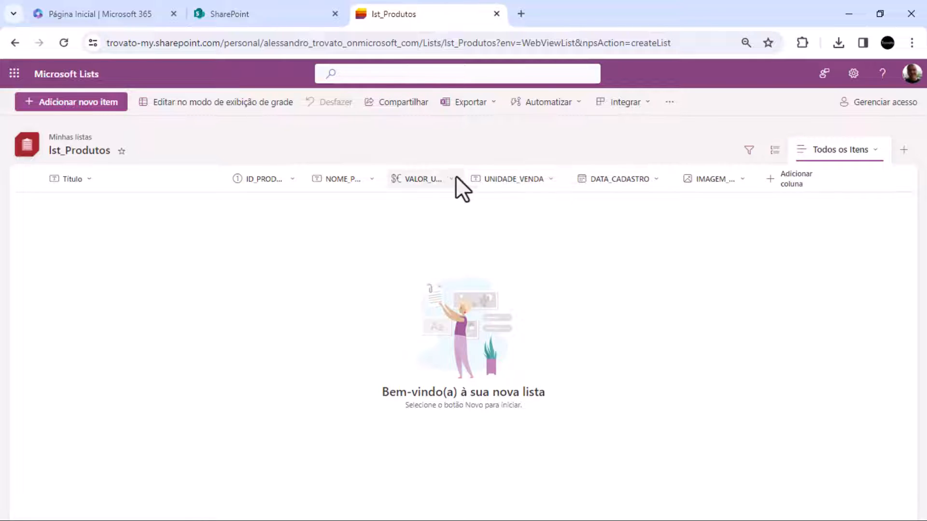
pyautogui.moveTo(463, 176); pyautogui.dragTo(483, 176)
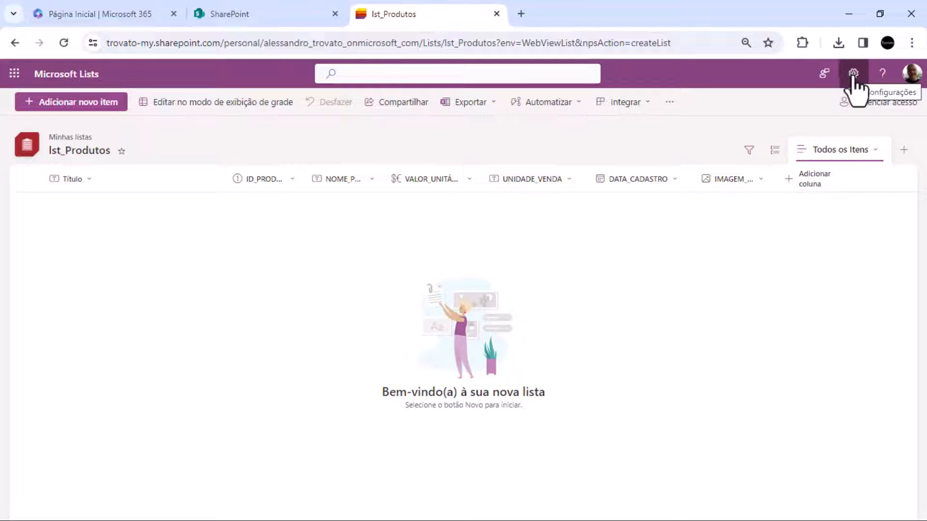
pyautogui.click(83, 181)
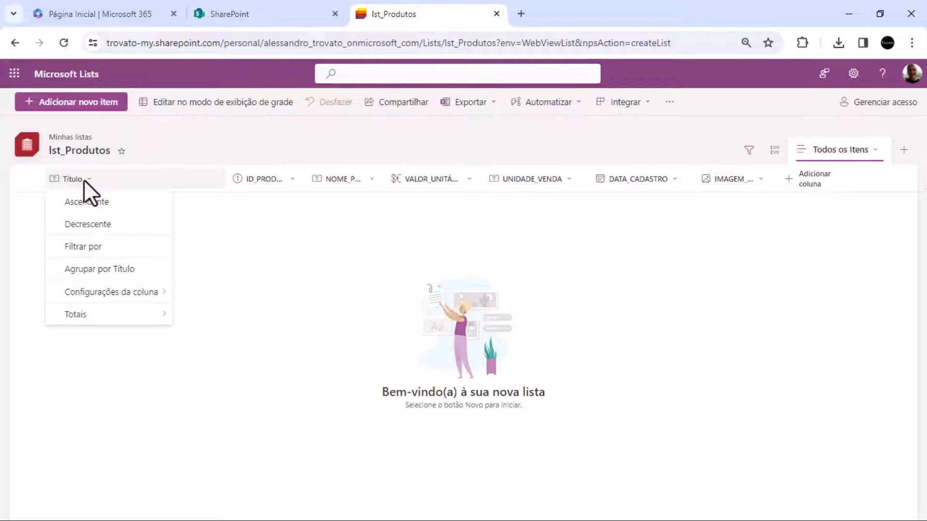
pyautogui.moveTo(119, 301)
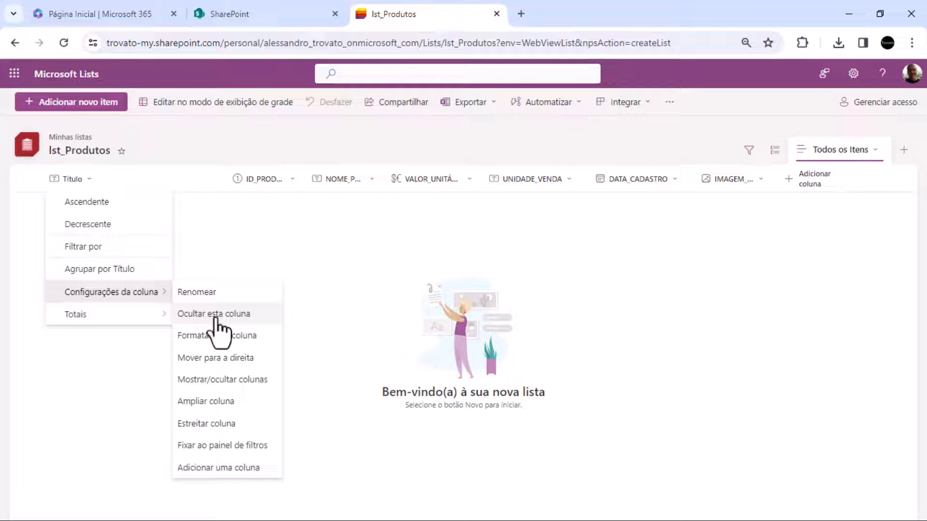
pyautogui.press('Escape')
pyautogui.press('Escape')
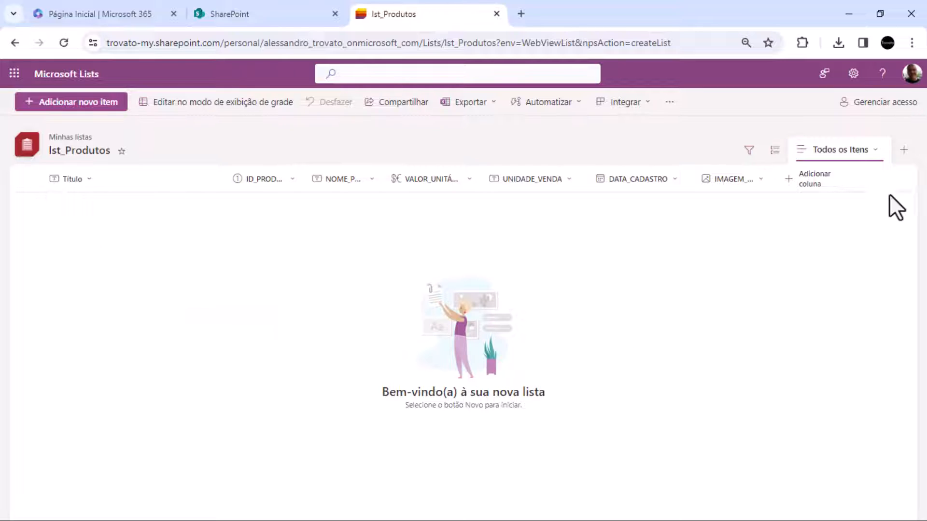
# Open the settings of the lst_Produtos list and review its general options, columns and views
pyautogui.click(844, 83)
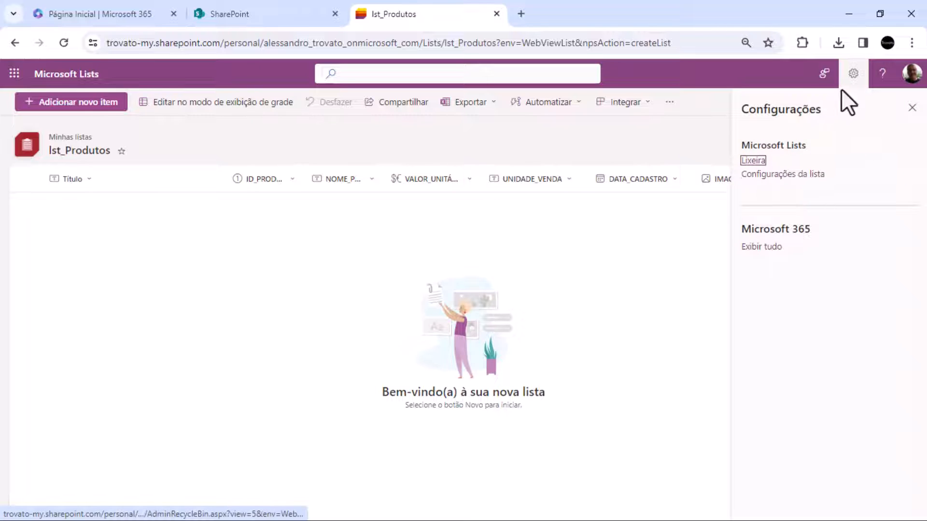
pyautogui.click(785, 177)
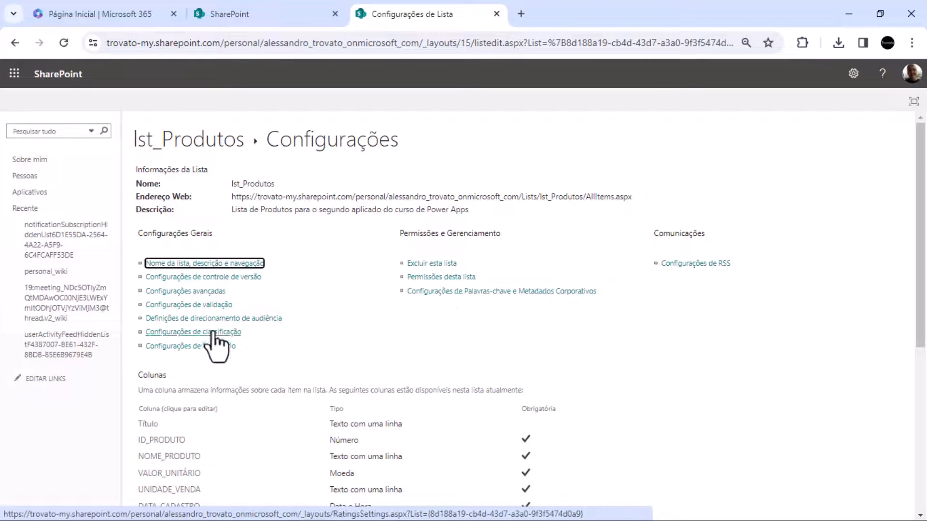
pyautogui.scroll(-5, 408, 362)
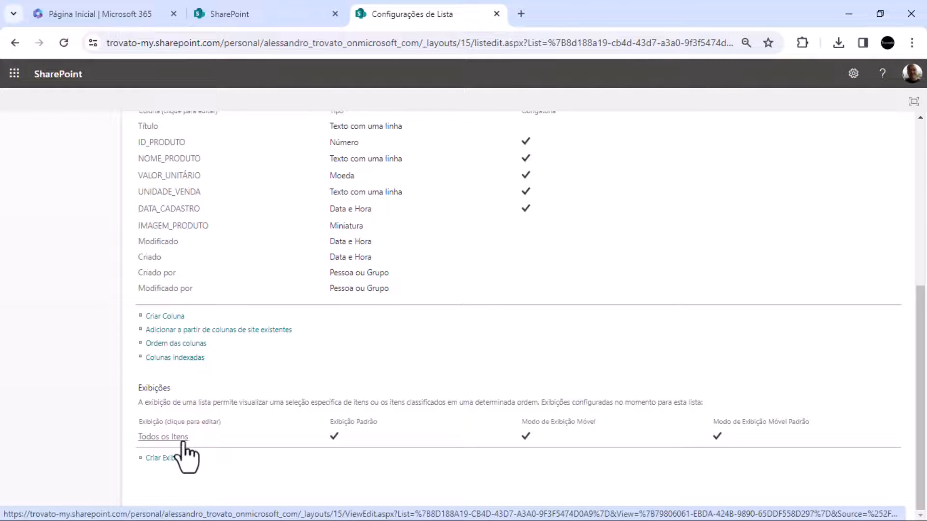
pyautogui.scroll(1, 184, 449)
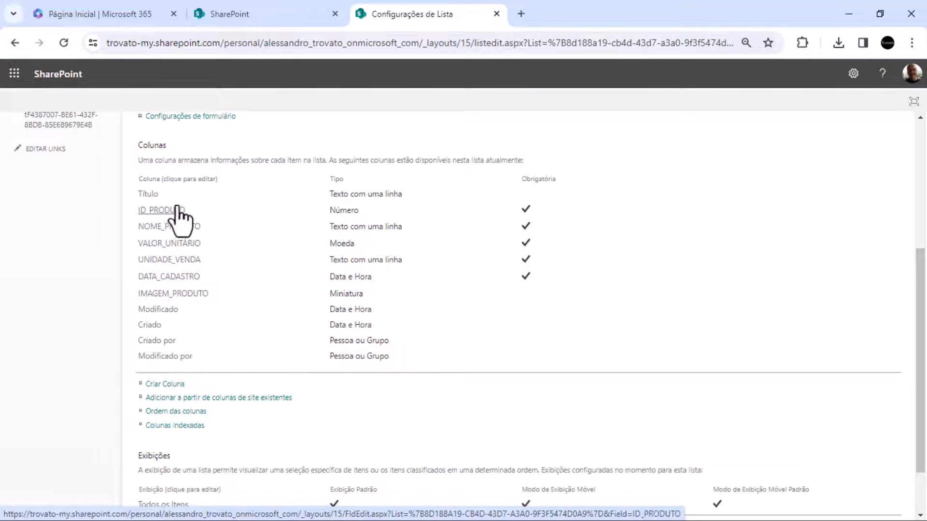
# Examine the edit options of the Título column in the list settings and leave without making changes
pyautogui.click(144, 196)
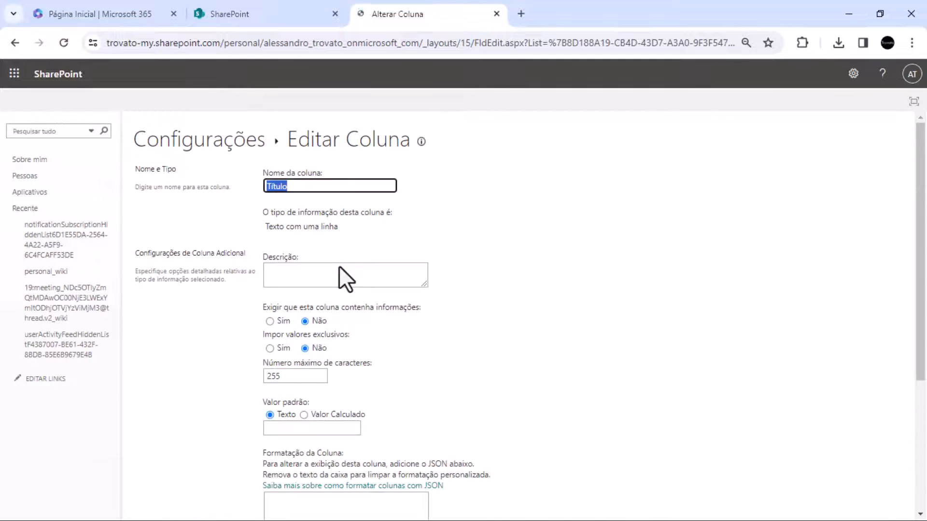
pyautogui.scroll(-3, 327, 228)
pyautogui.scroll(-2, 306, 360)
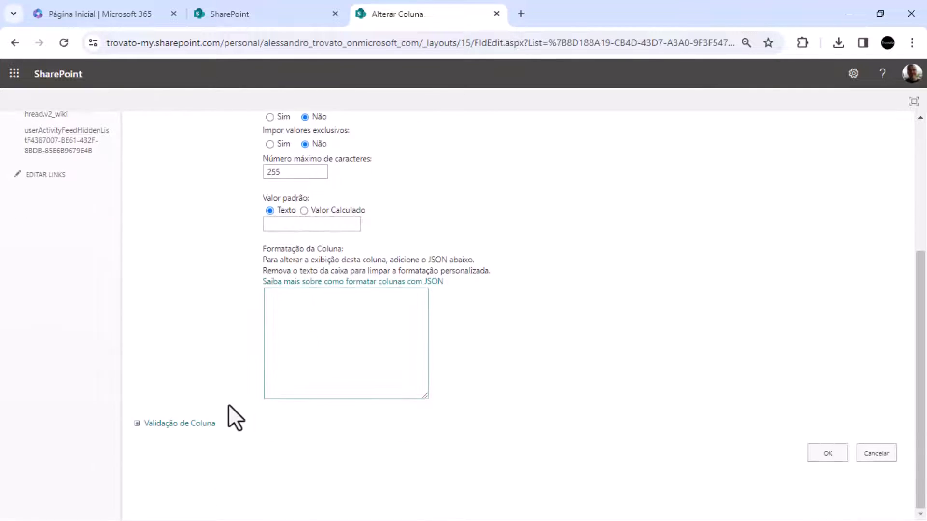
pyautogui.scroll(5, 214, 407)
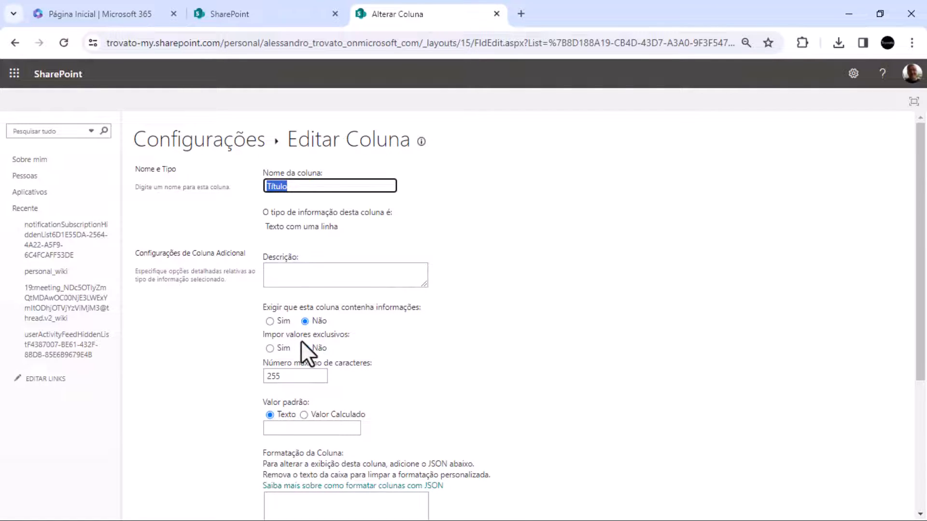
pyautogui.scroll(-4, 306, 350)
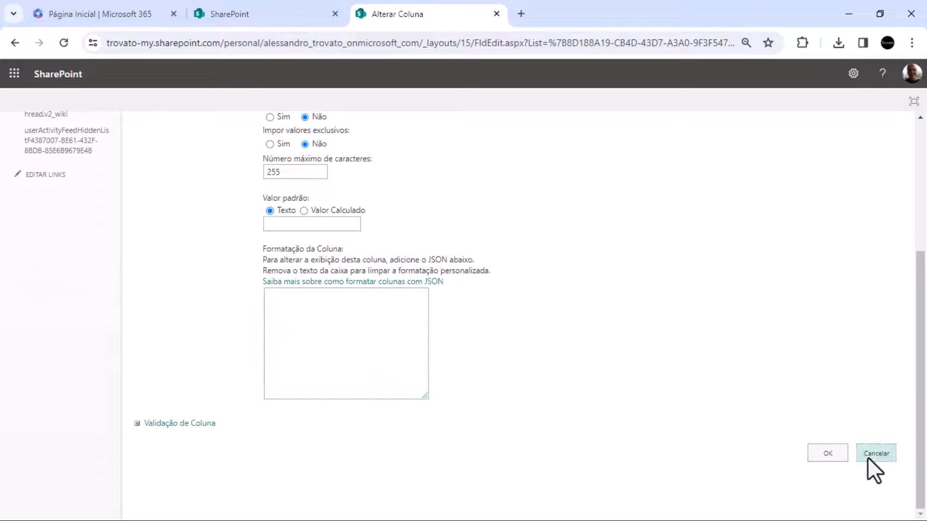
pyautogui.click(886, 455)
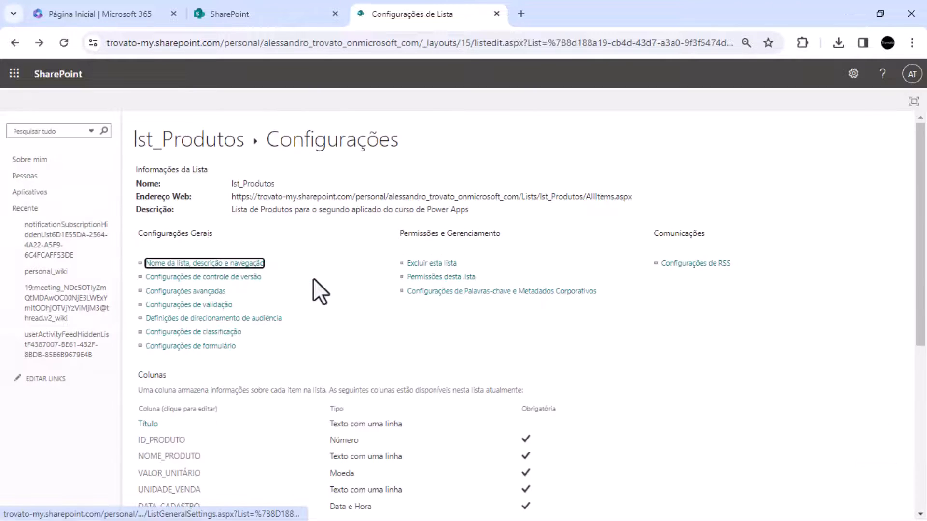
# Review the column and view sections of the list settings once more and return to the lst_Produtos list
pyautogui.scroll(-3, 314, 284)
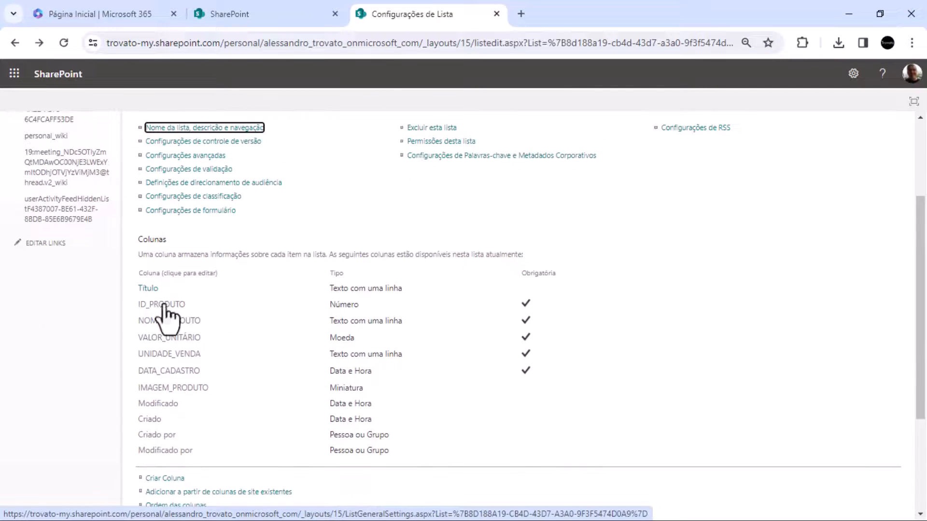
pyautogui.scroll(2, 277, 301)
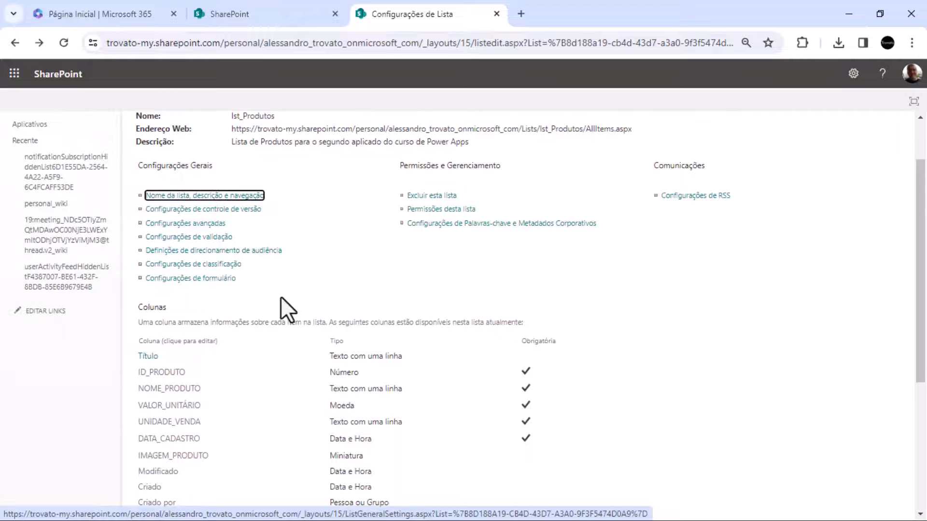
pyautogui.scroll(-3, 280, 298)
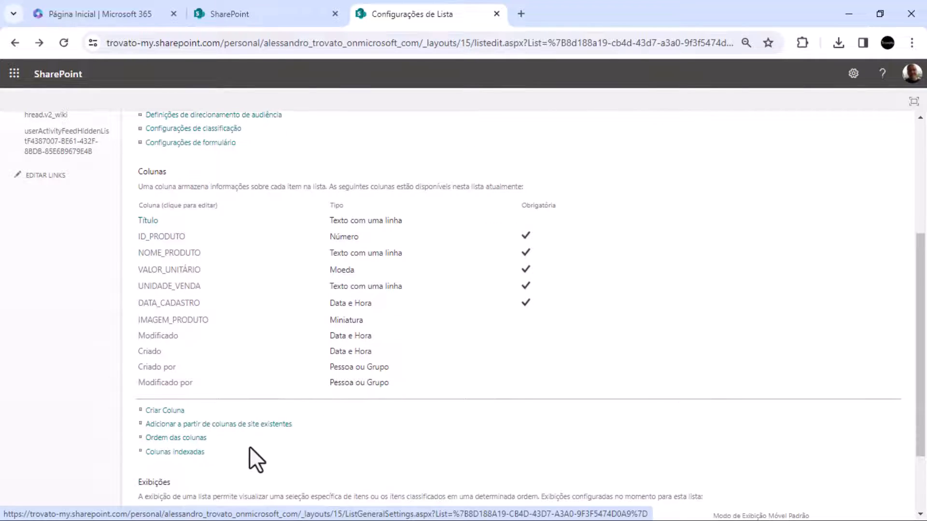
pyautogui.scroll(-2, 249, 454)
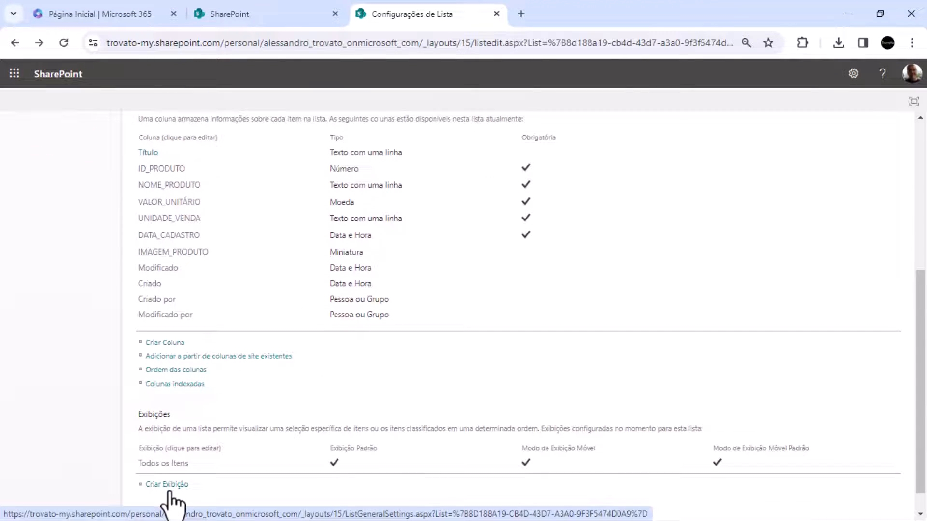
pyautogui.scroll(4, 283, 391)
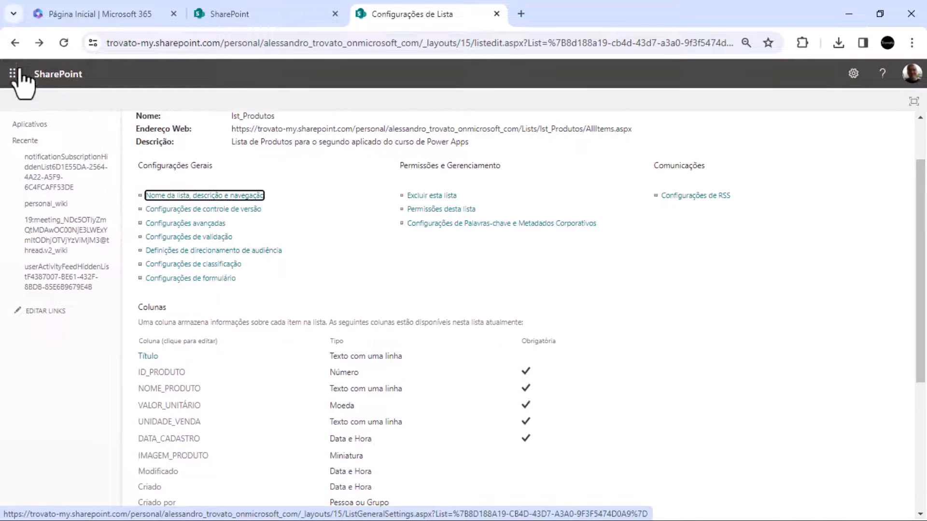
pyautogui.click(16, 47)
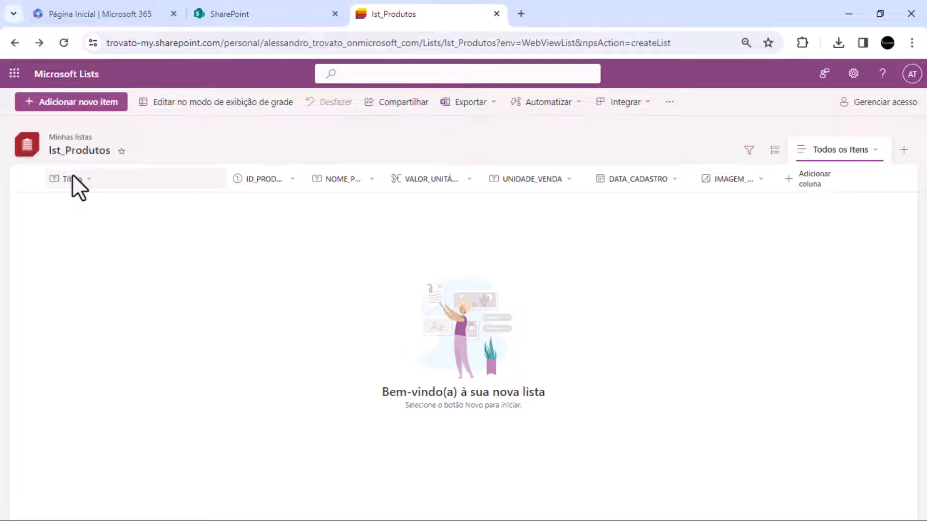
# Hide the Título column from the Todos os Itens view of the product list
pyautogui.click(72, 177)
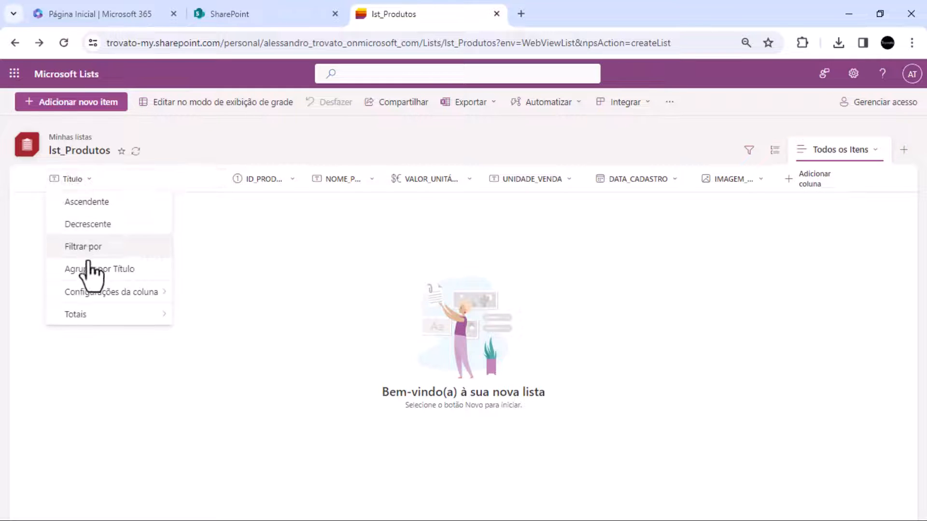
pyautogui.moveTo(99, 295)
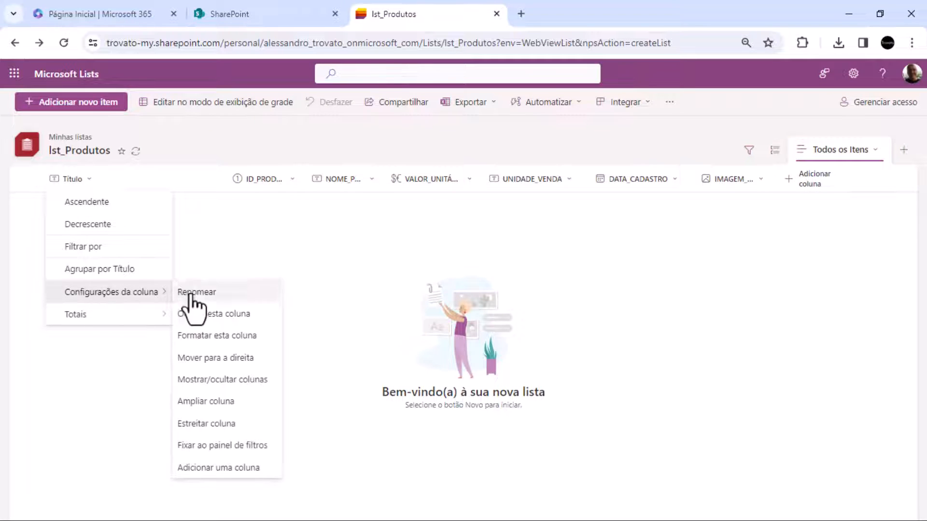
pyautogui.click(218, 314)
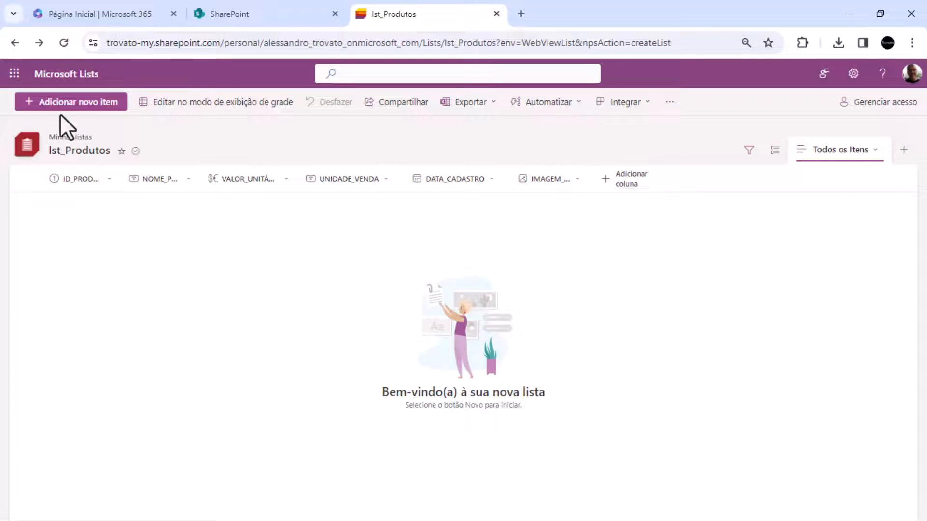
# Open the new item form of lst_Produtos, review its fields down to Anexos, and cancel without saving
pyautogui.click(87, 116)
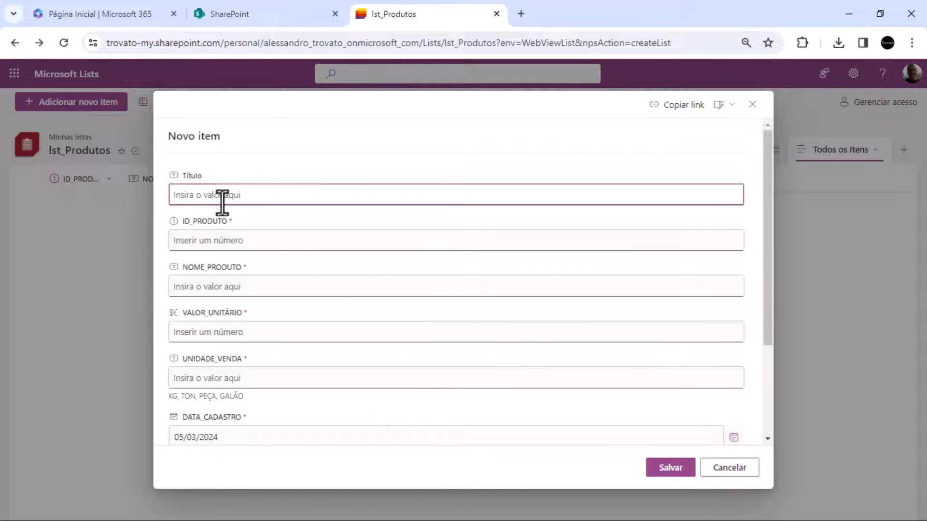
pyautogui.scroll(-3, 218, 289)
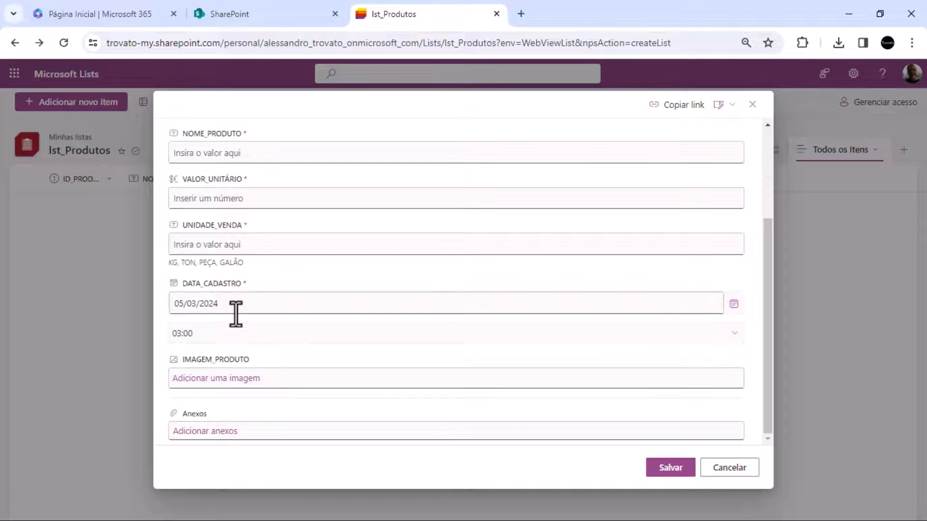
pyautogui.scroll(3, 237, 311)
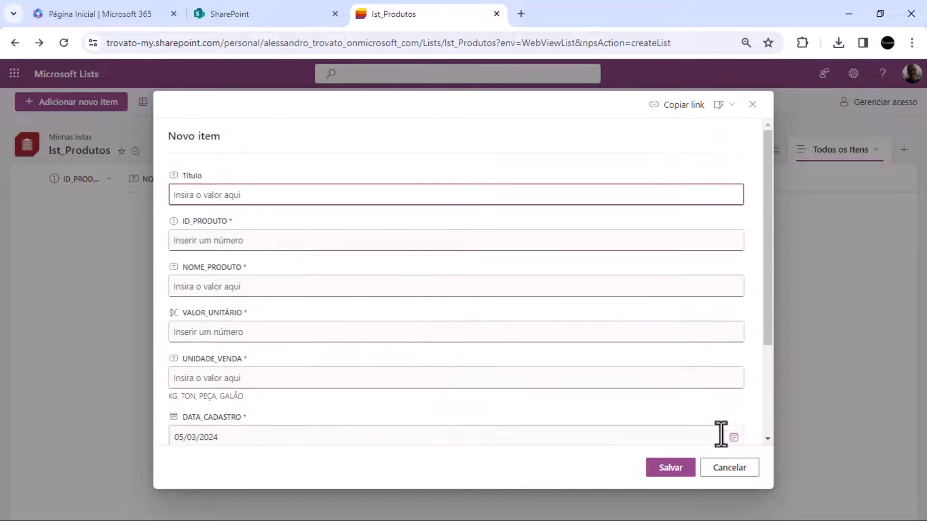
pyautogui.scroll(-3, 483, 318)
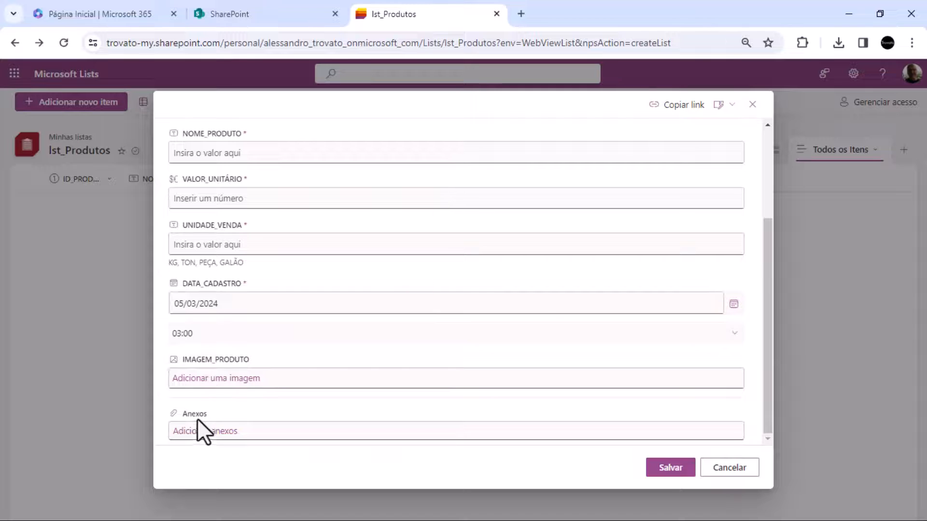
pyautogui.moveTo(160, 398); pyautogui.dragTo(316, 459)
pyautogui.click(739, 471)
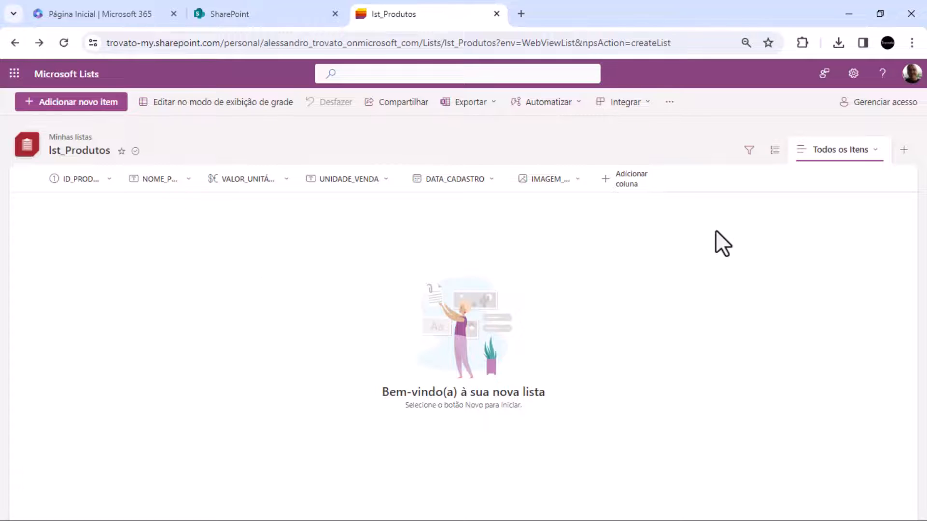
# Open the lst_Produtos list settings and review the general options, column types, required fields and views
pyautogui.click(847, 76)
pyautogui.click(797, 174)
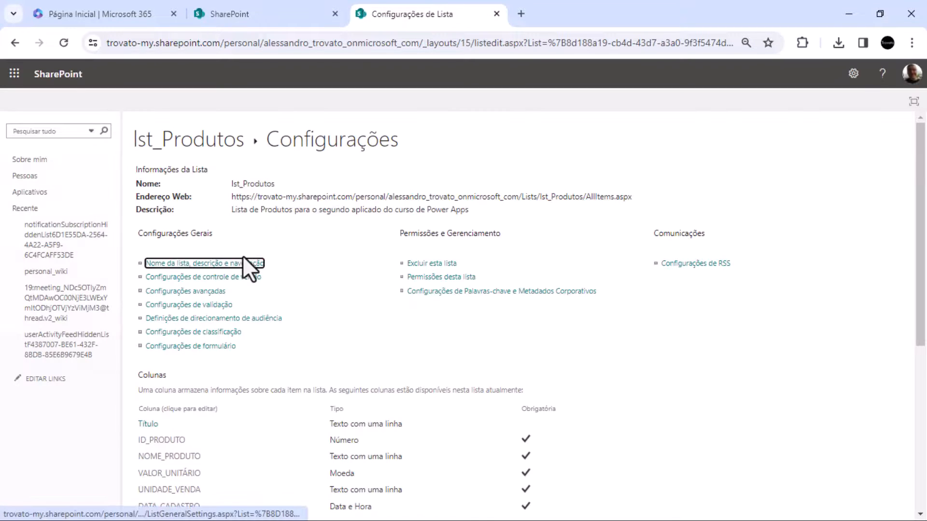
pyautogui.scroll(-3, 287, 407)
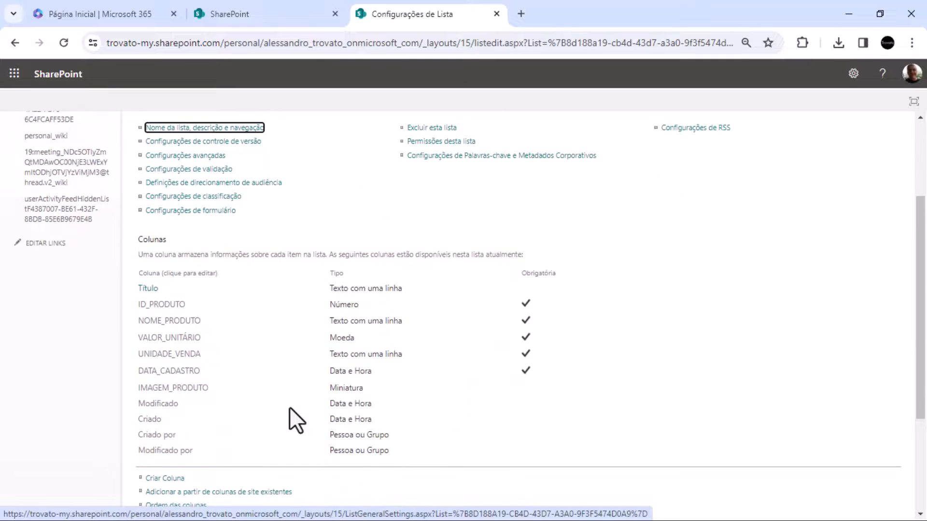
pyautogui.scroll(-1, 288, 407)
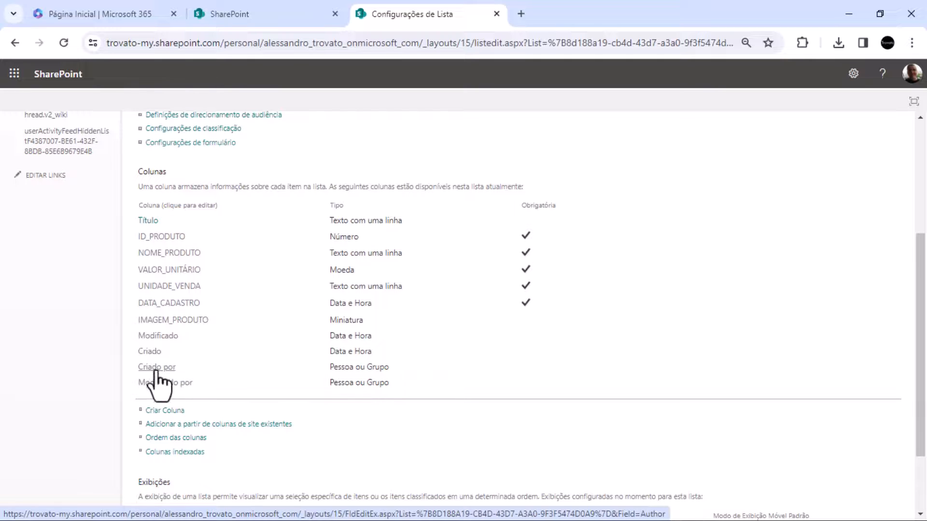
pyautogui.scroll(-2, 179, 285)
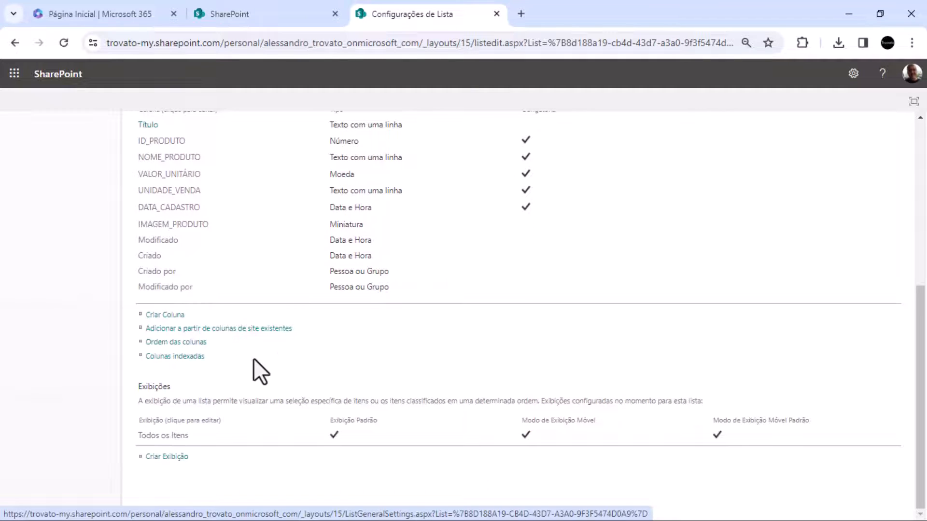
pyautogui.scroll(5, 254, 358)
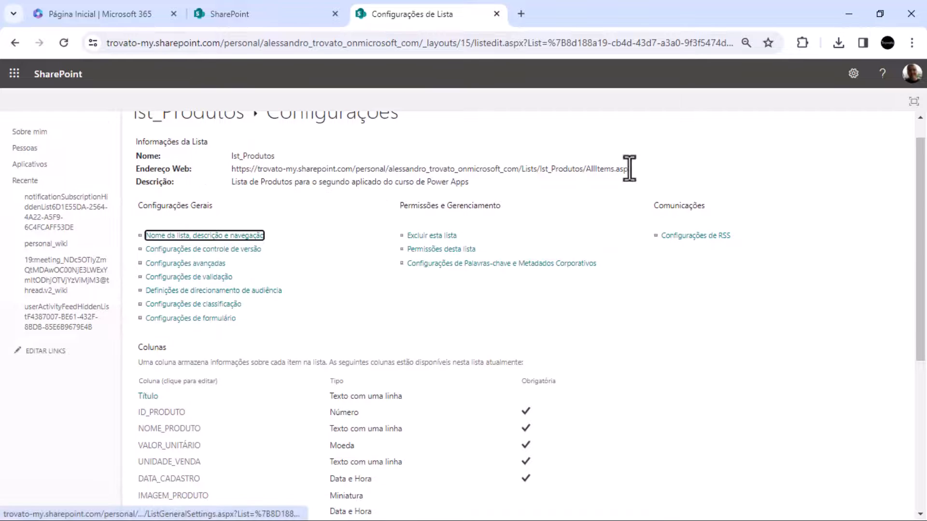
pyautogui.scroll(-1, 519, 314)
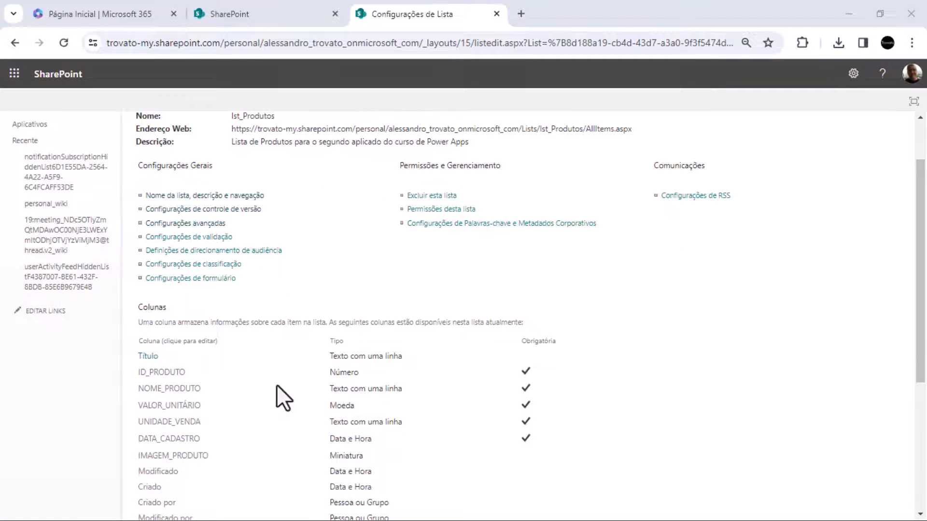
pyautogui.scroll(-5, 325, 286)
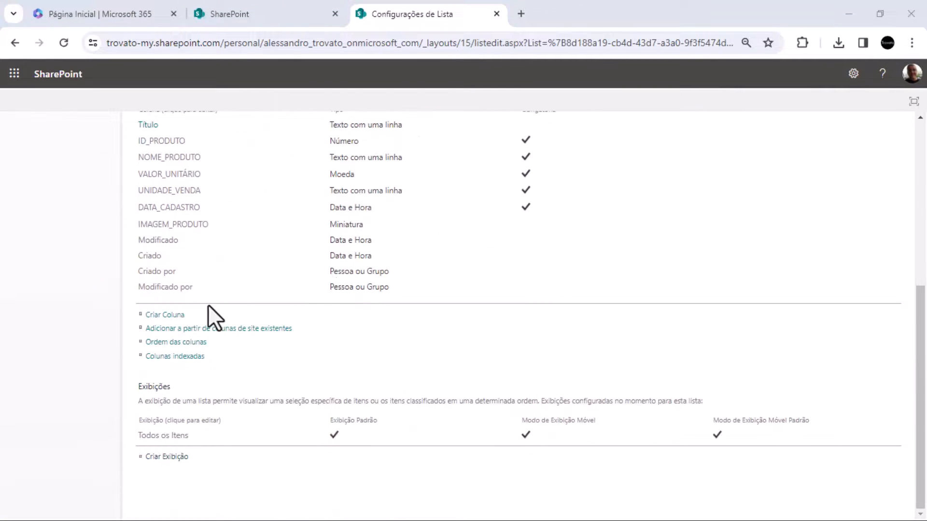
# Check the view types offered for a new view, return, and examine the column selection of the Todos os Itens view
pyautogui.click(156, 458)
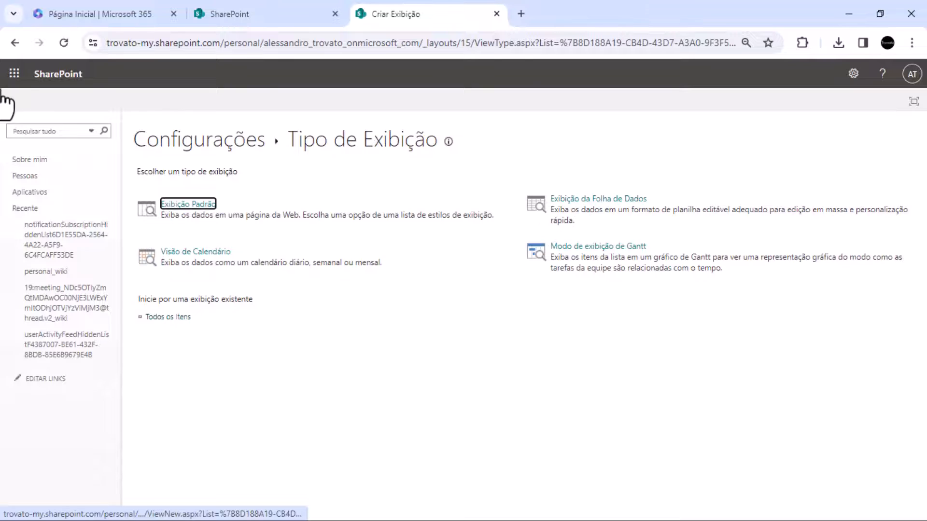
pyautogui.click(16, 43)
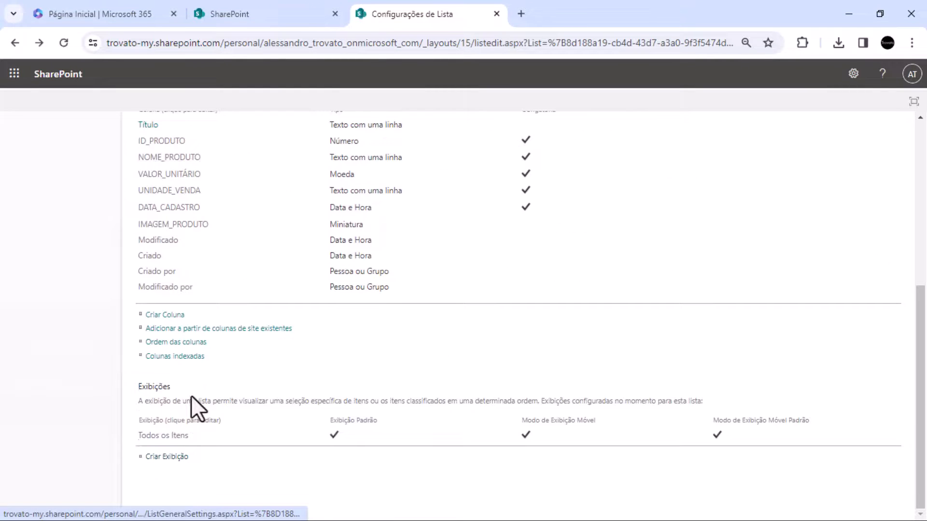
pyautogui.click(153, 437)
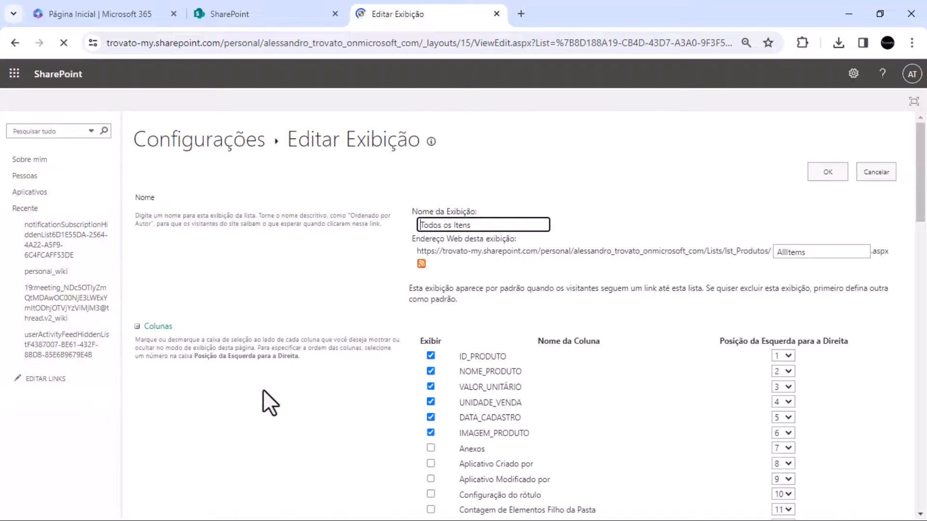
pyautogui.scroll(-5, 572, 367)
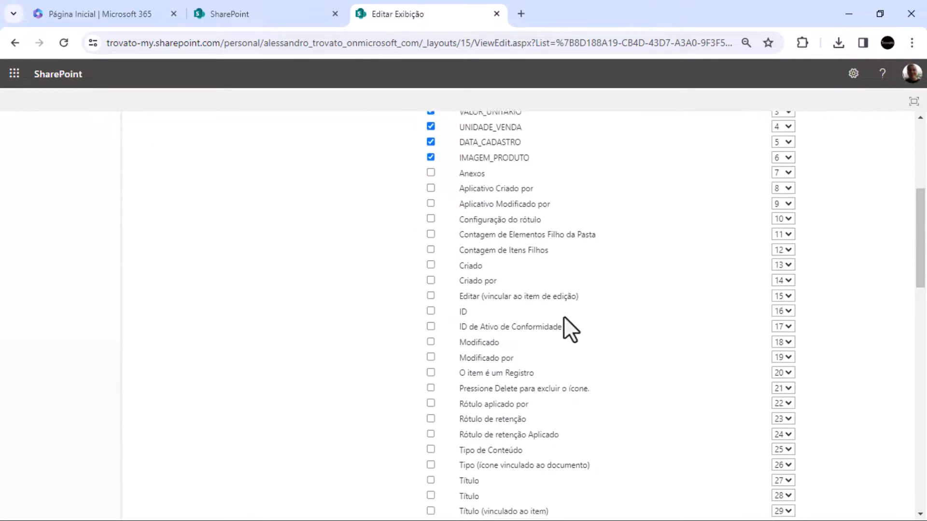
pyautogui.scroll(-6, 572, 338)
pyautogui.scroll(3, 603, 314)
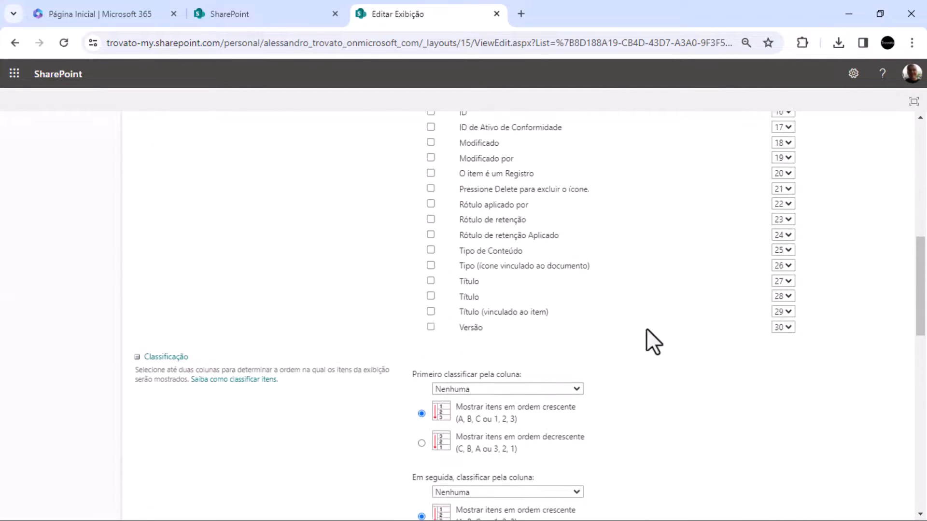
pyautogui.scroll(1, 646, 330)
pyautogui.scroll(3, 536, 300)
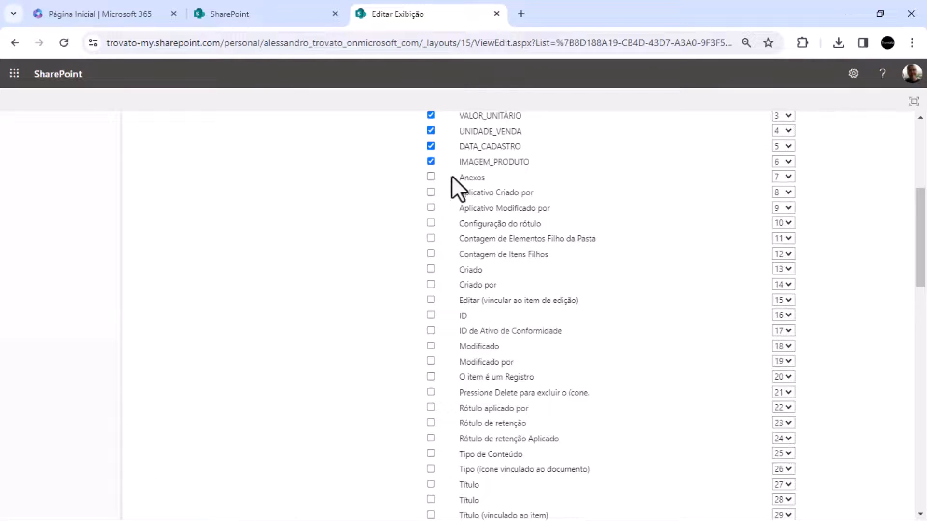
pyautogui.scroll(2, 473, 203)
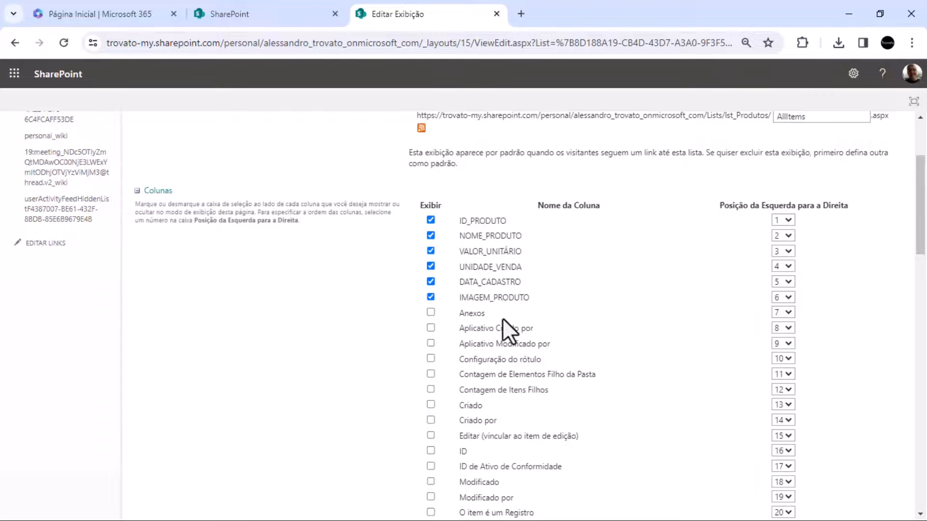
# Try including the Anexos column in the Todos os Itens view, clear it again, review the filter options and cancel the view edit
pyautogui.scroll(-1, 505, 319)
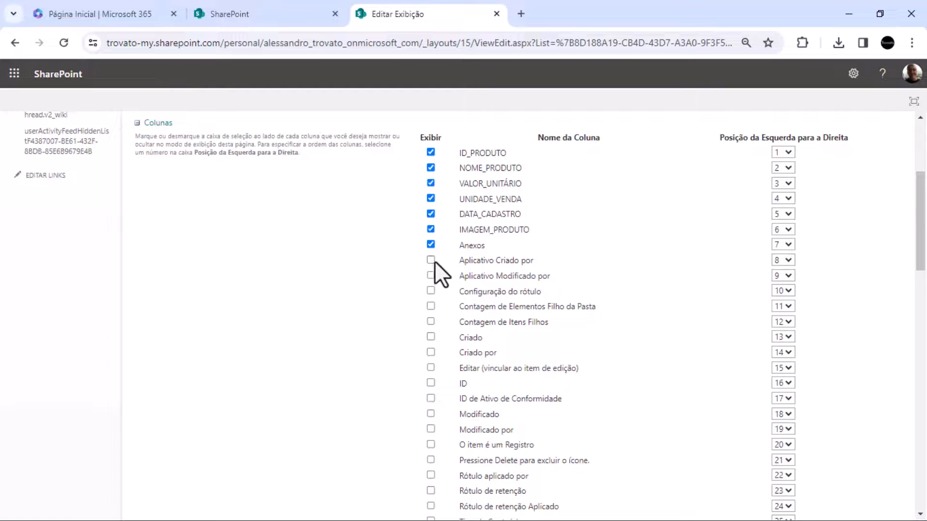
pyautogui.click(431, 245)
pyautogui.scroll(-3, 436, 330)
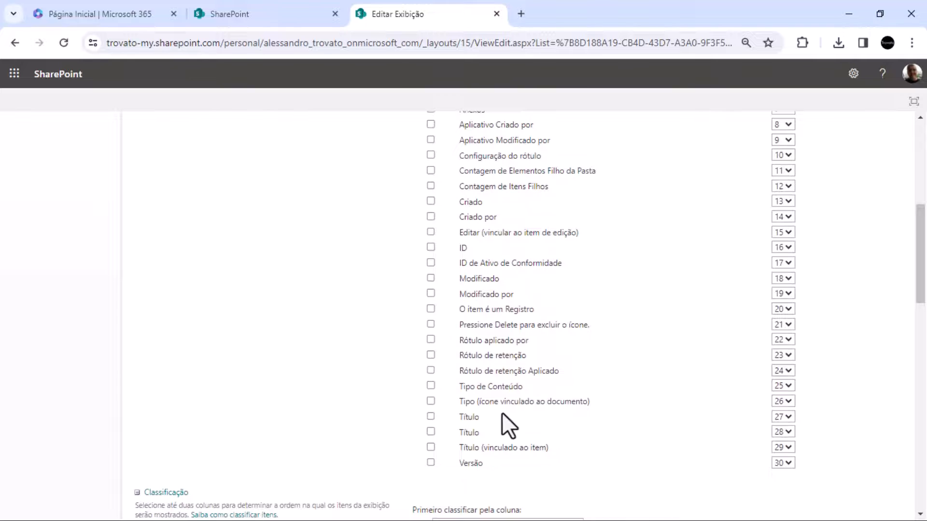
pyautogui.scroll(3, 503, 358)
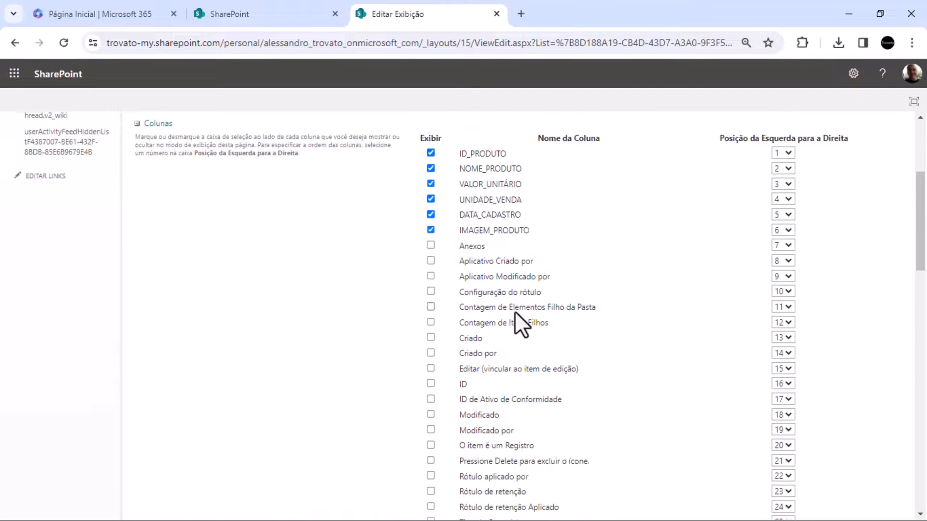
pyautogui.scroll(3, 514, 311)
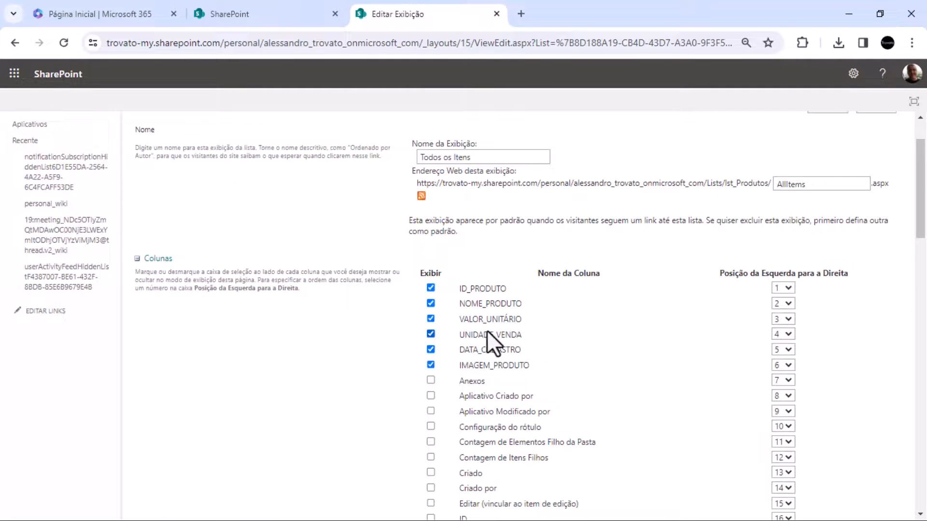
pyautogui.scroll(-14, 394, 407)
pyautogui.scroll(-8, 456, 381)
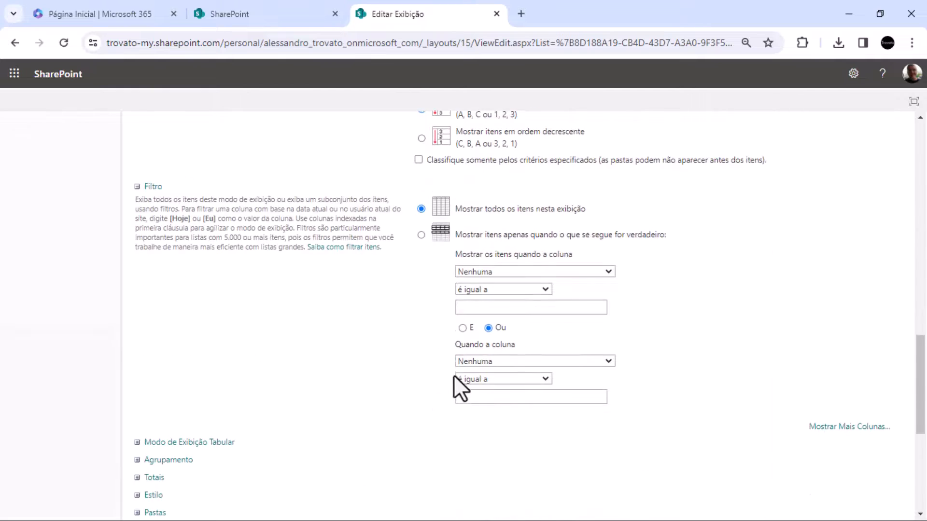
pyautogui.click(887, 457)
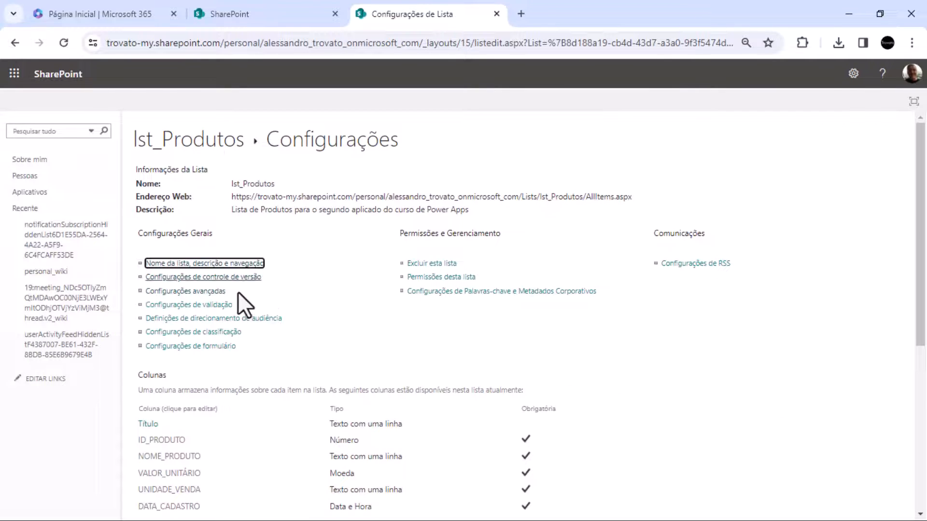
# In the list's name, description and navigation settings, set "Exibir esta lista no Início Rápido?" to Sim and save
pyautogui.scroll(-3, 359, 314)
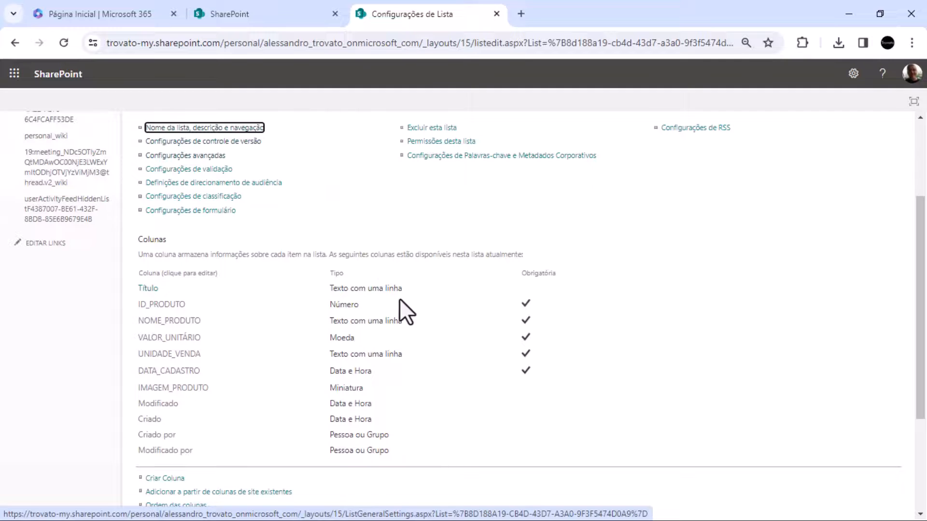
pyautogui.scroll(-3, 403, 310)
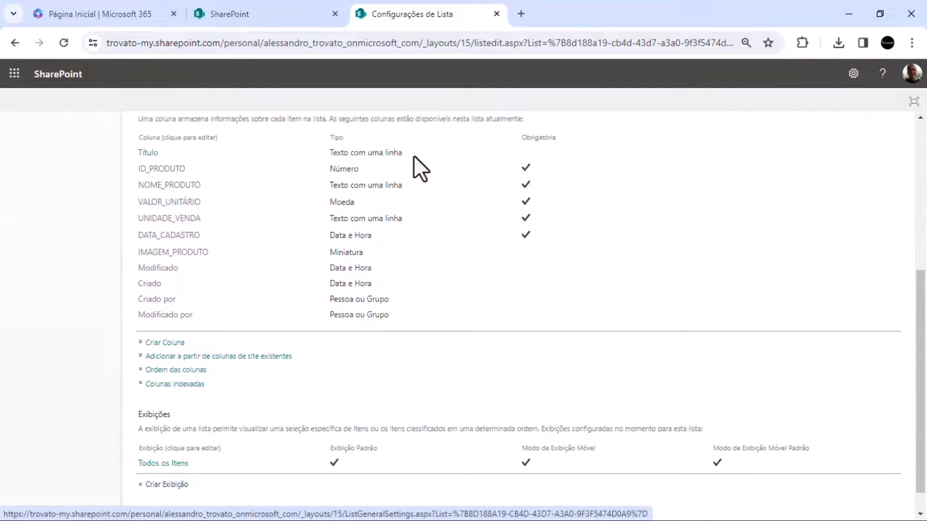
pyautogui.scroll(-1, 366, 255)
pyautogui.scroll(2, 398, 298)
pyautogui.scroll(6, 398, 301)
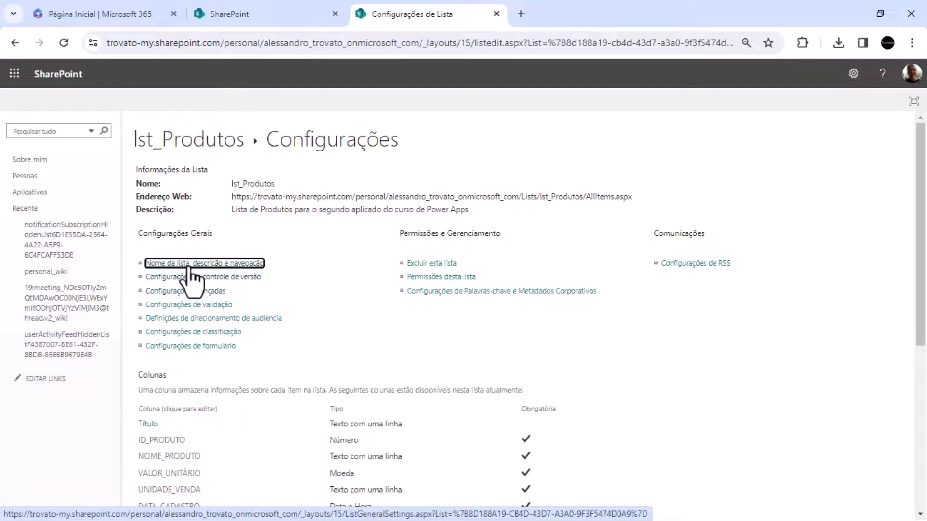
pyautogui.click(231, 265)
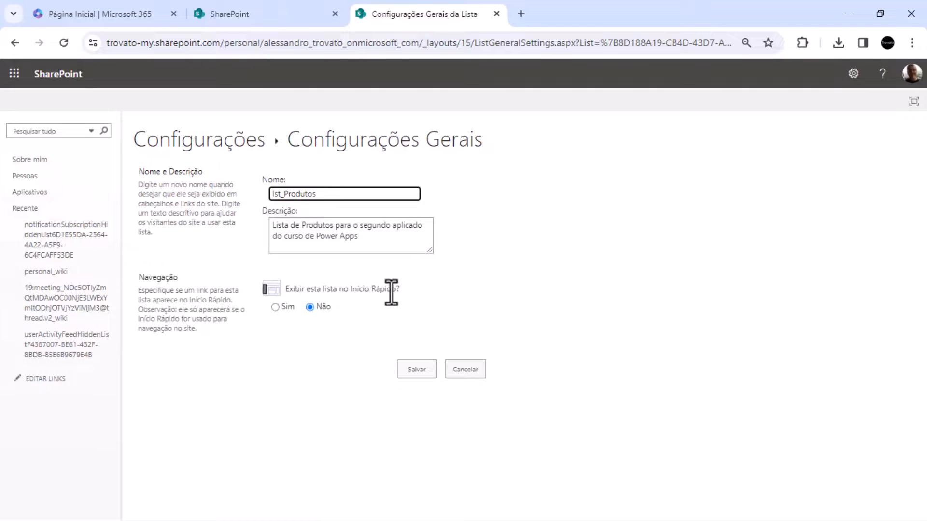
pyautogui.moveTo(398, 290); pyautogui.dragTo(285, 301)
pyautogui.click(276, 308)
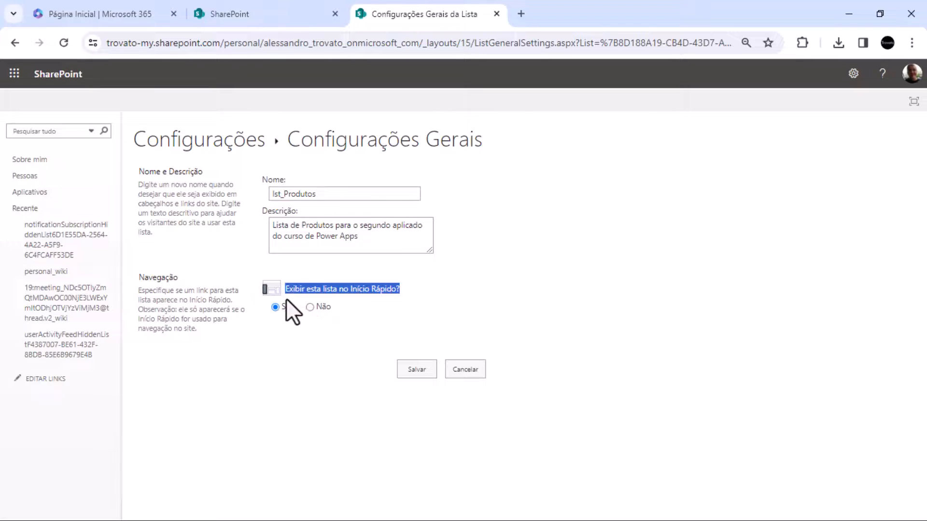
pyautogui.click(415, 372)
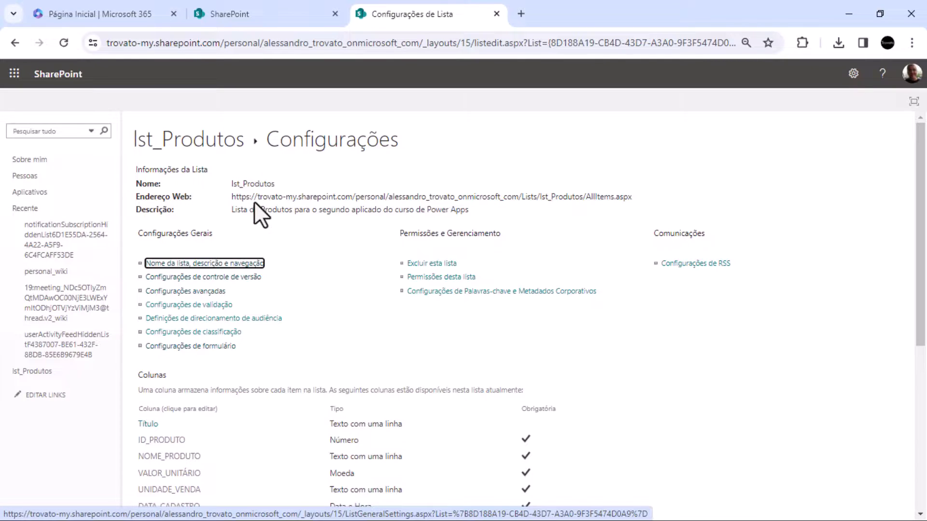
# Highlight the full web address (Endereço Web) in the list information of lst_Produtos
pyautogui.click(229, 198)
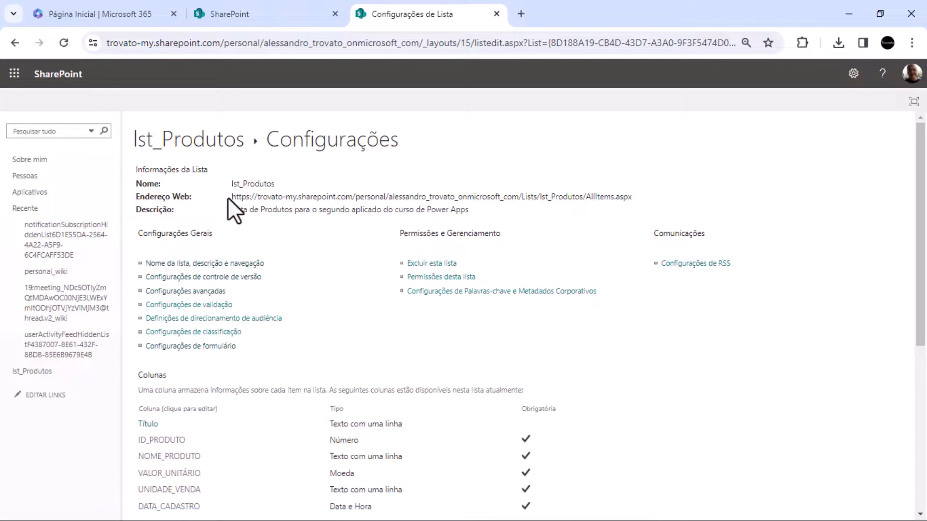
pyautogui.moveTo(231, 197); pyautogui.dragTo(370, 202)
pyautogui.moveTo(499, 203); pyautogui.dragTo(633, 200)
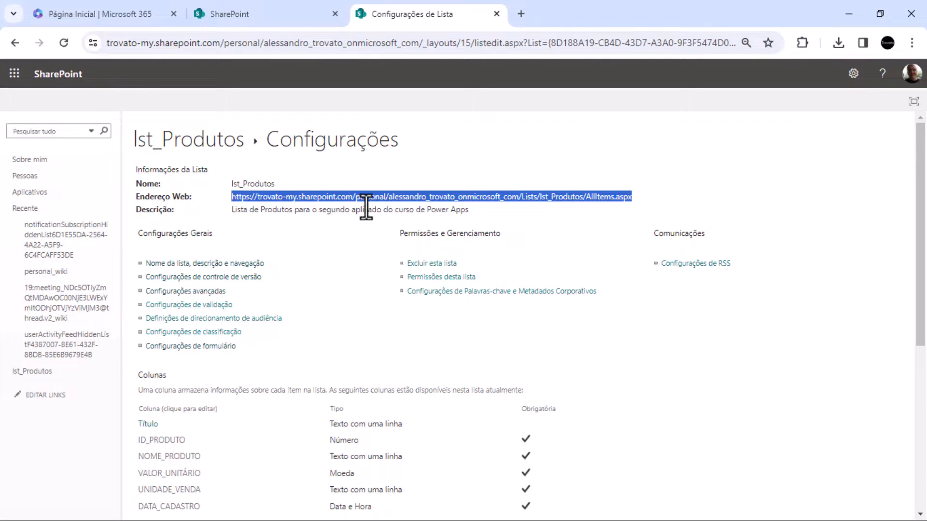
# Look over the list's columns once more and close the list settings and SharePoint browser tabs
pyautogui.scroll(-3, 281, 436)
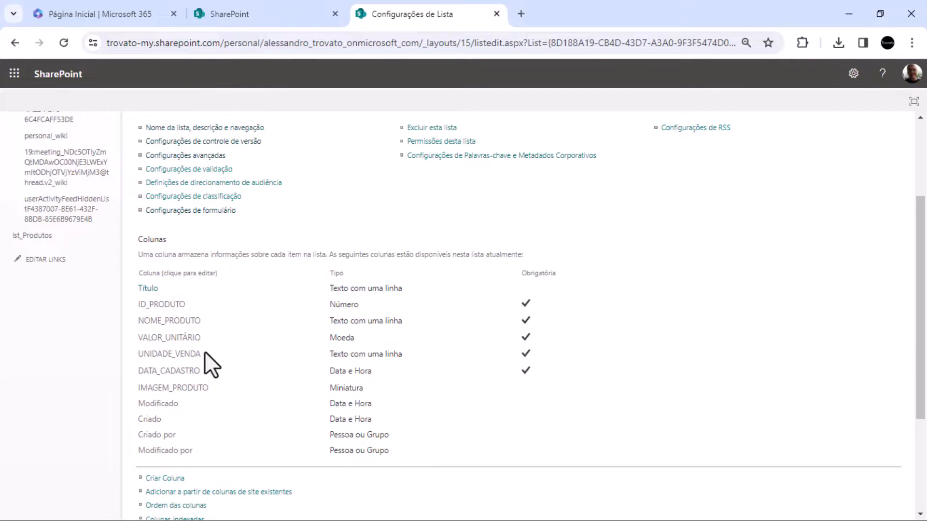
pyautogui.scroll(3, 204, 354)
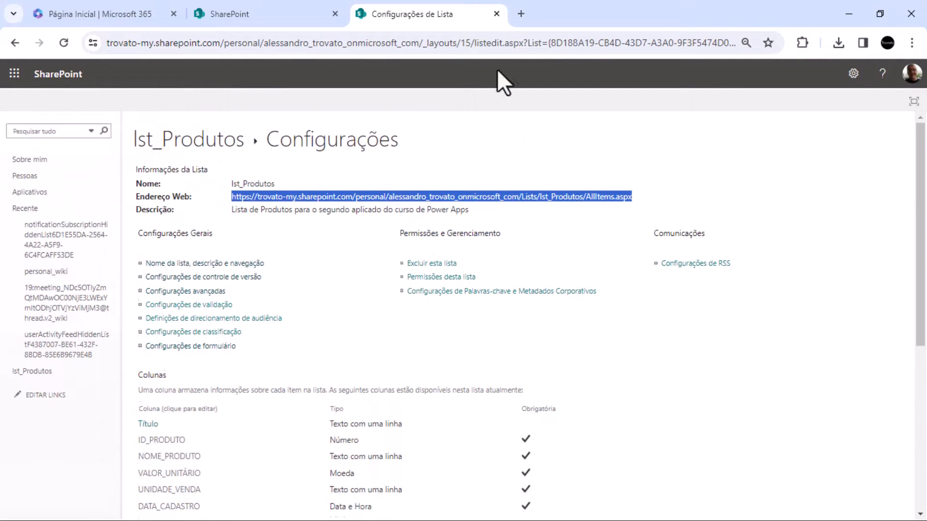
pyautogui.click(496, 13)
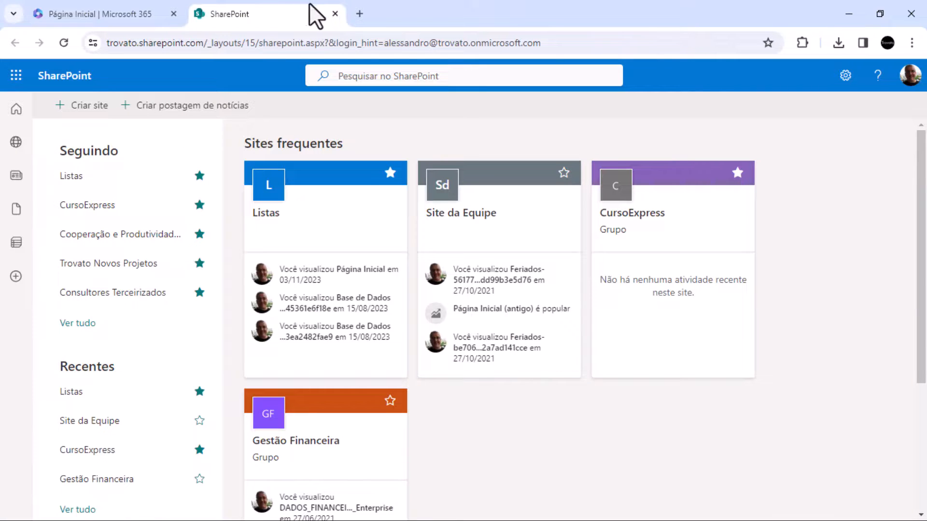
pyautogui.click(335, 13)
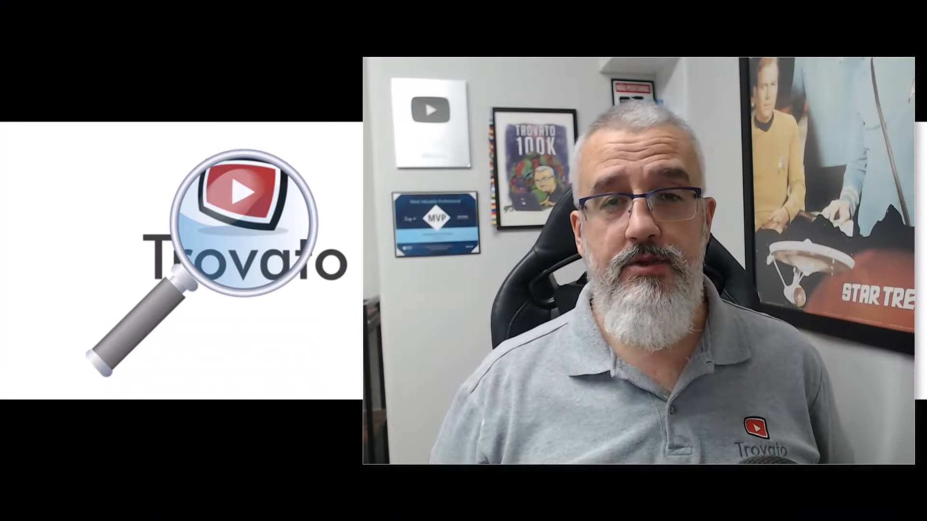